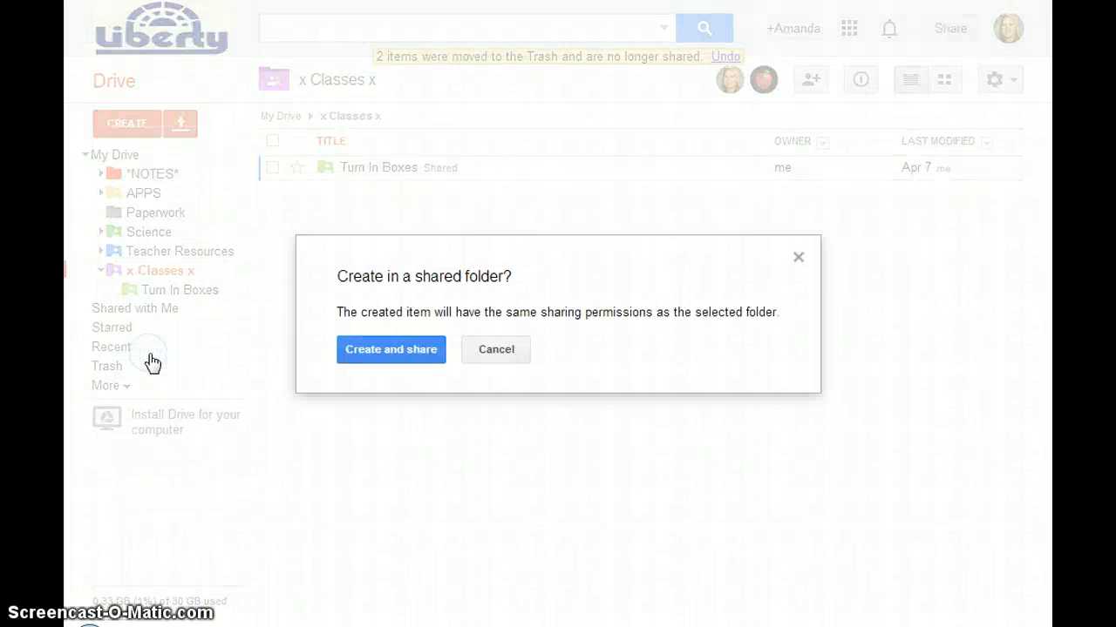
- Create a form in the shared folder with the title Ecology Turn In Box and the Cherry Blossom theme
{"action": "left_click", "coordinate": [386, 364]}
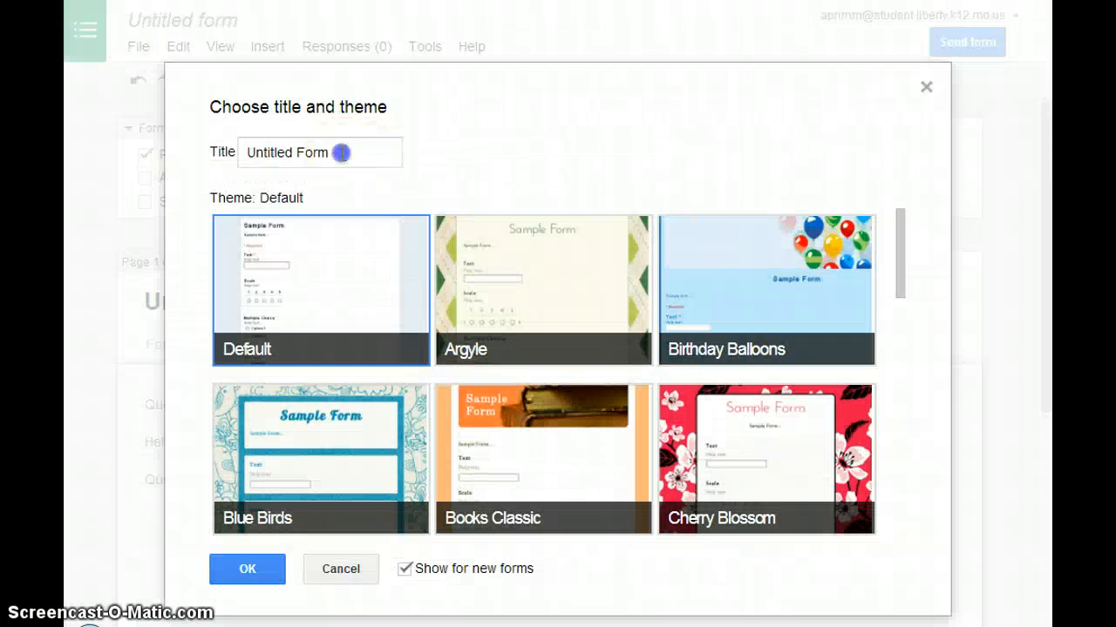
{"action": "left_click_drag", "start_coordinate": [340, 152], "coordinate": [247, 154]}
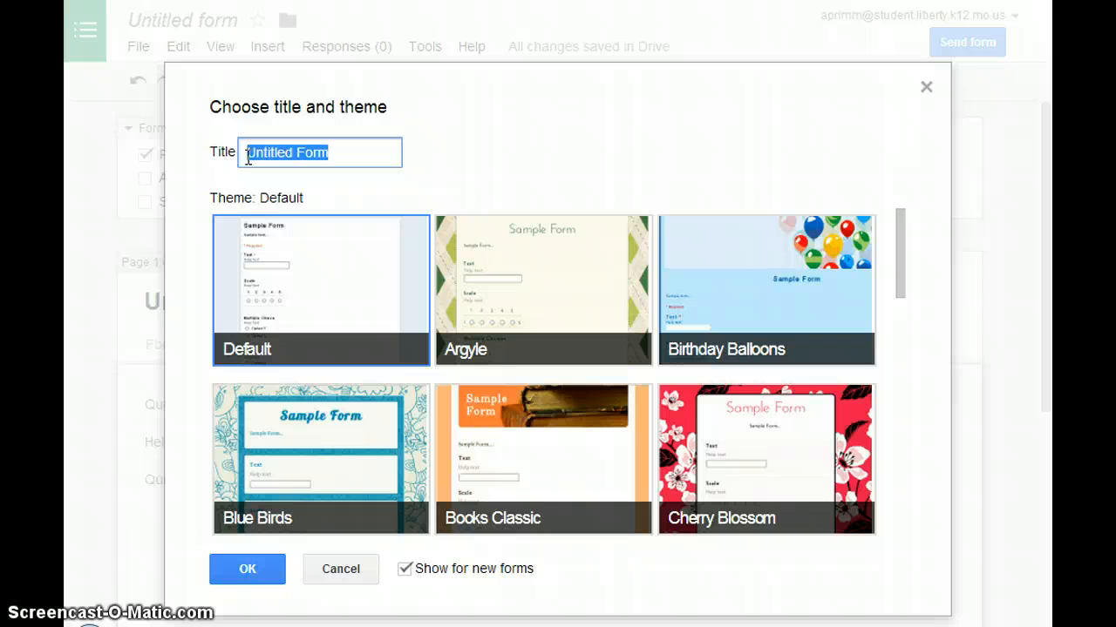
{"action": "type", "text": "Ecology"}
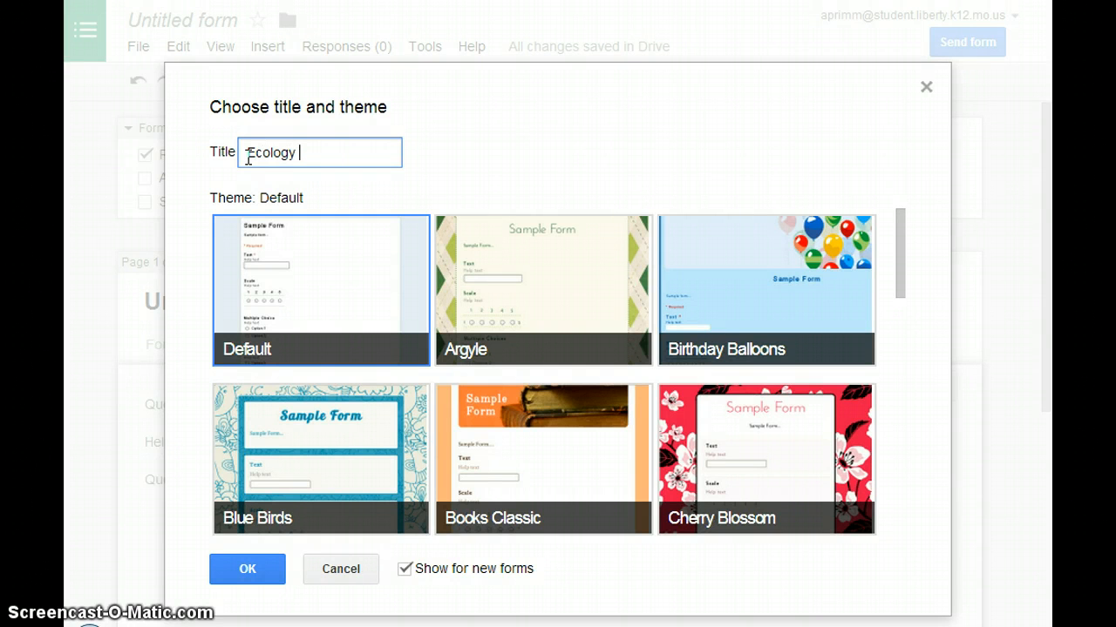
{"action": "type", "text": " Turn In Box"}
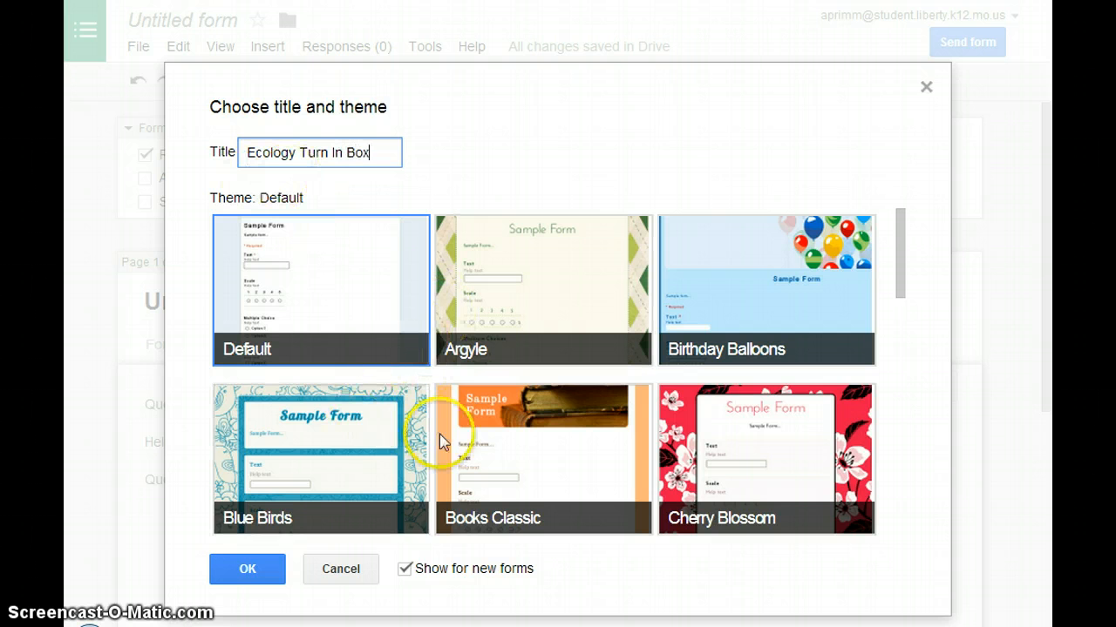
{"action": "left_click", "coordinate": [667, 449]}
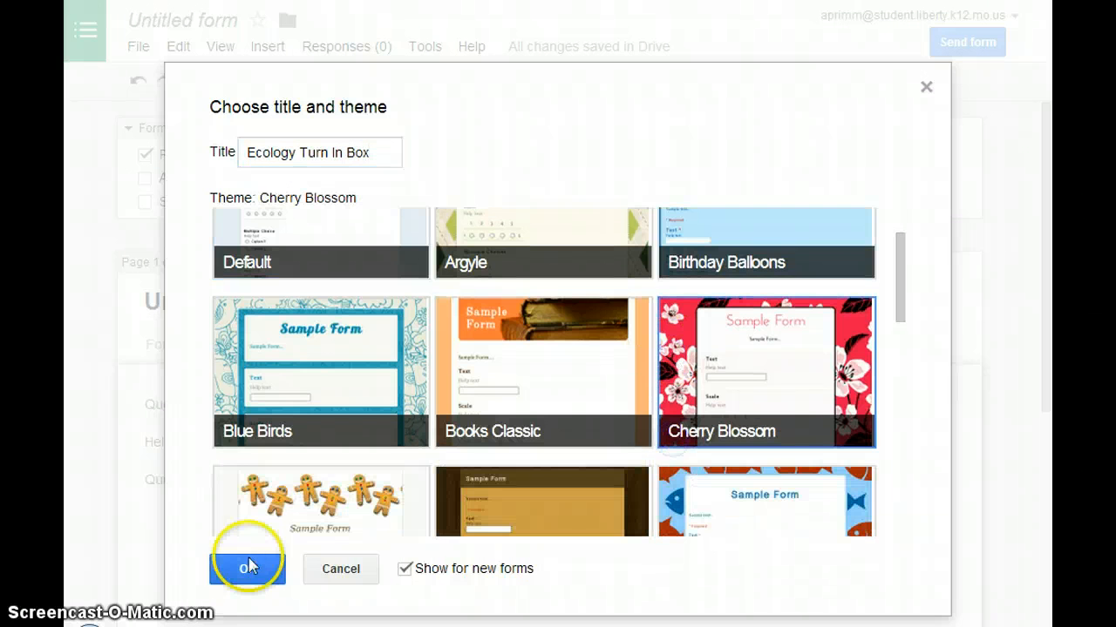
{"action": "left_click", "coordinate": [246, 572]}
- Turn on automatic collection of each respondent's Liberty Public Schools username in the form settings
{"action": "left_click", "coordinate": [319, 404]}
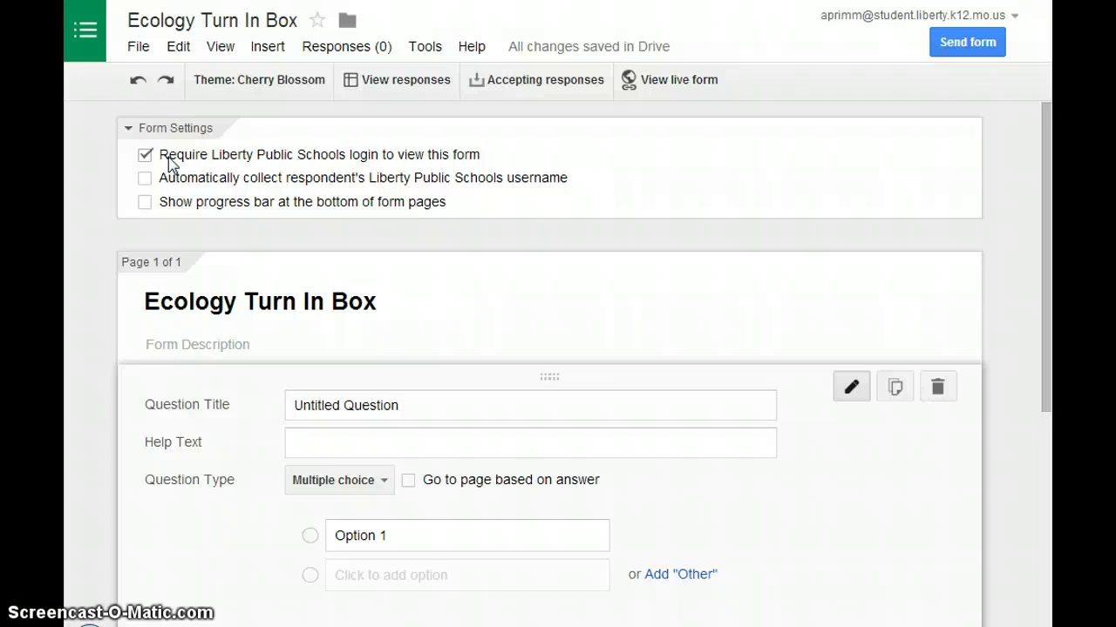
{"action": "left_click", "coordinate": [143, 179]}
- Set up the first question as a required text question titled First Name and finish editing it
{"action": "scroll", "coordinate": [445, 275], "scroll_direction": "down", "scroll_amount": 1}
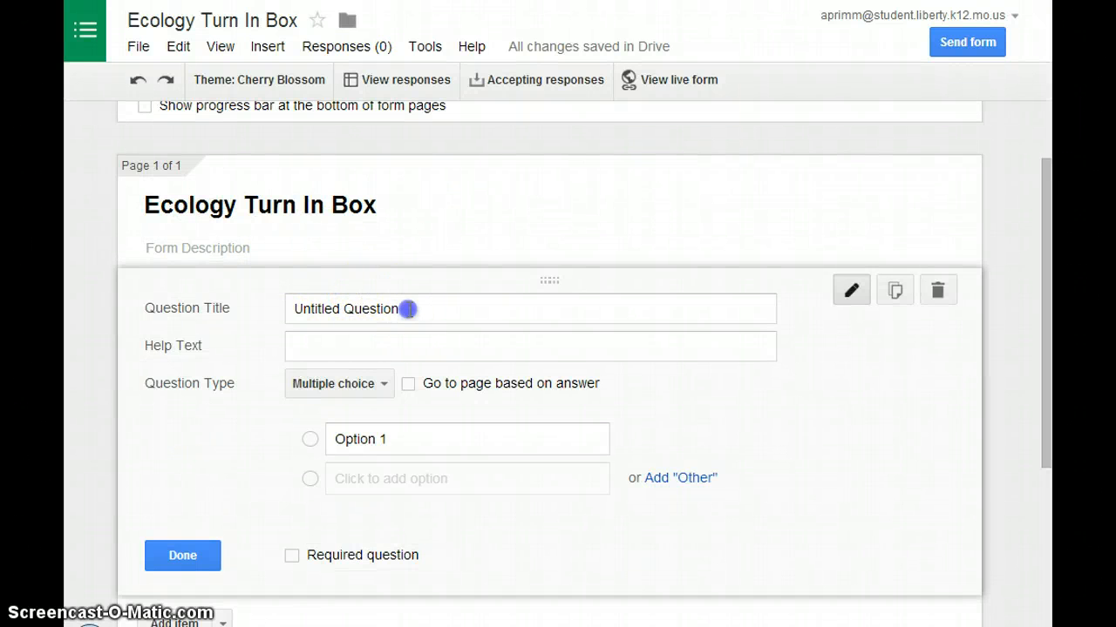
{"action": "left_click_drag", "start_coordinate": [409, 309], "coordinate": [251, 329]}
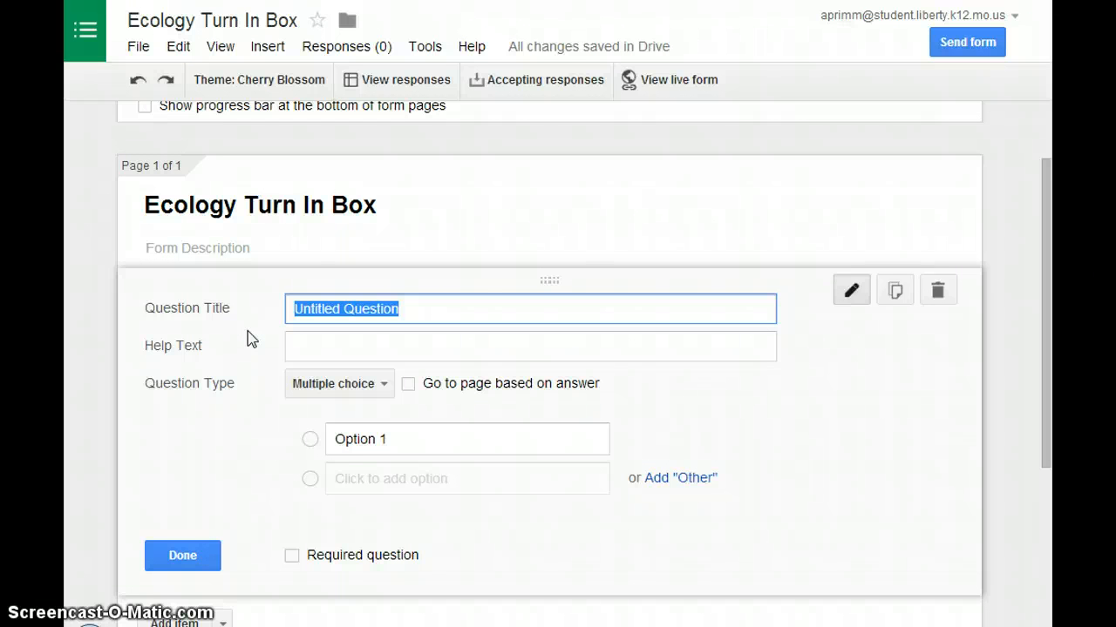
{"action": "type", "text": "Firs"}
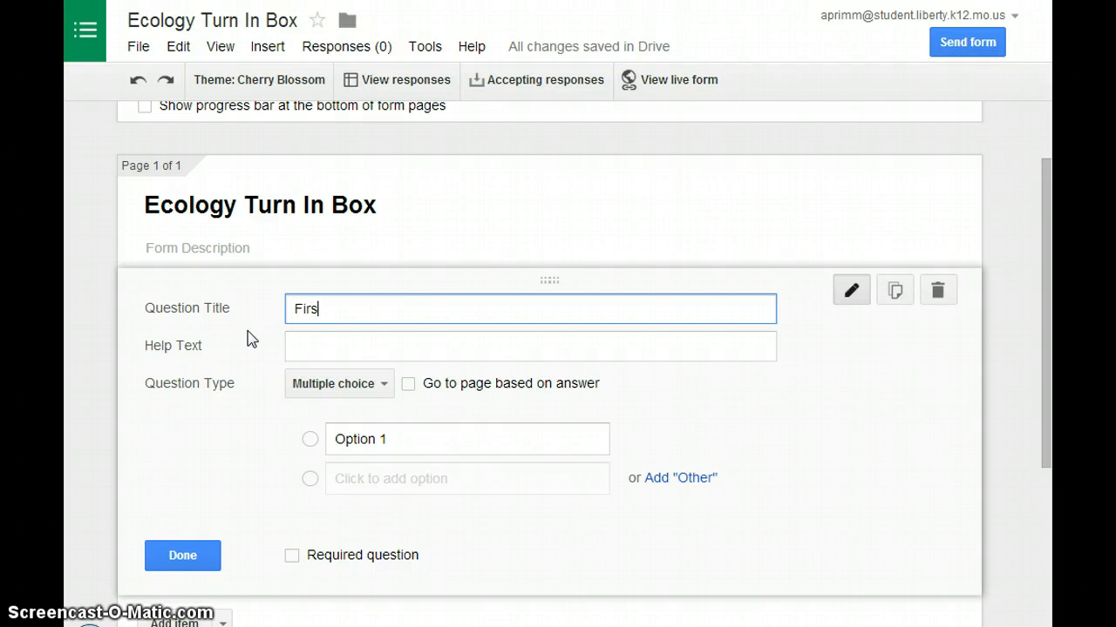
{"action": "type", "text": "t Name"}
{"action": "left_click", "coordinate": [328, 389]}
{"action": "left_click", "coordinate": [330, 390]}
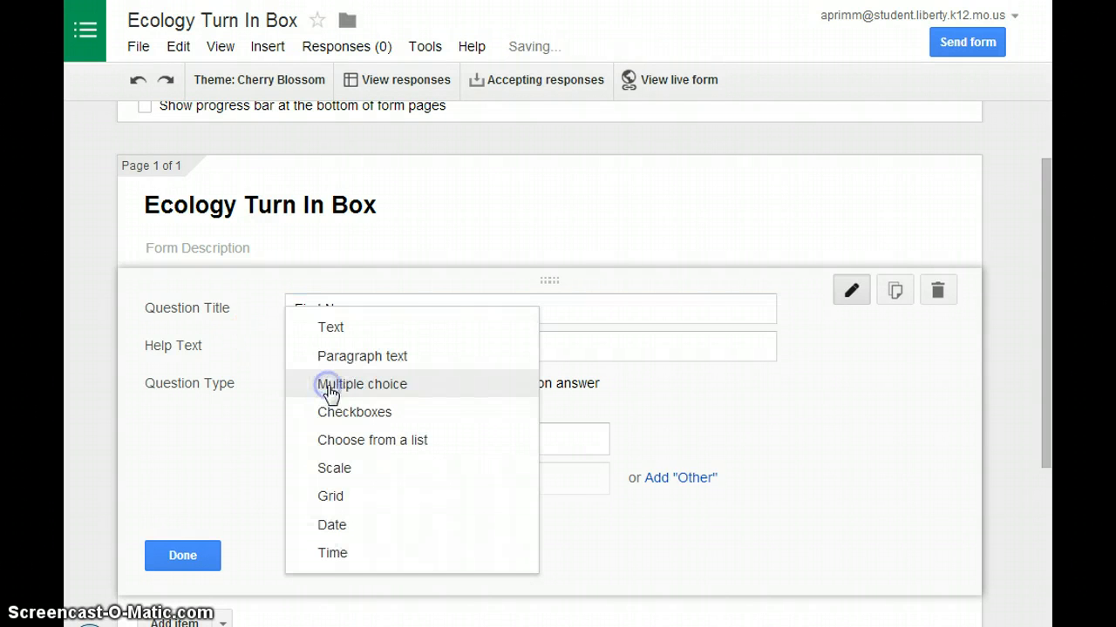
{"action": "left_click", "coordinate": [338, 329]}
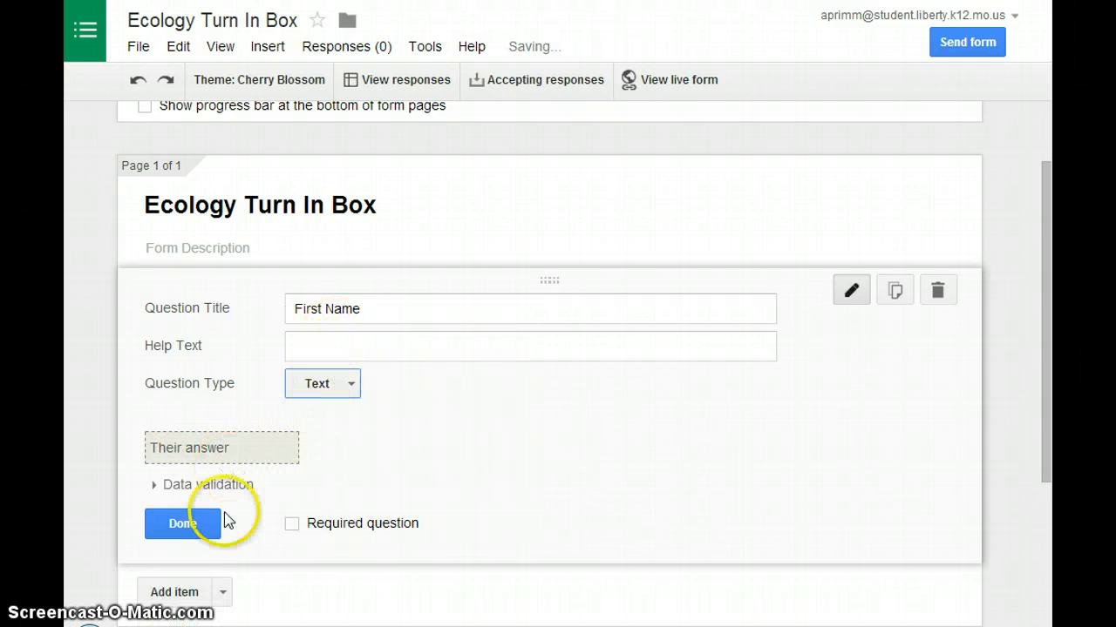
{"action": "left_click", "coordinate": [292, 523]}
{"action": "left_click", "coordinate": [188, 527]}
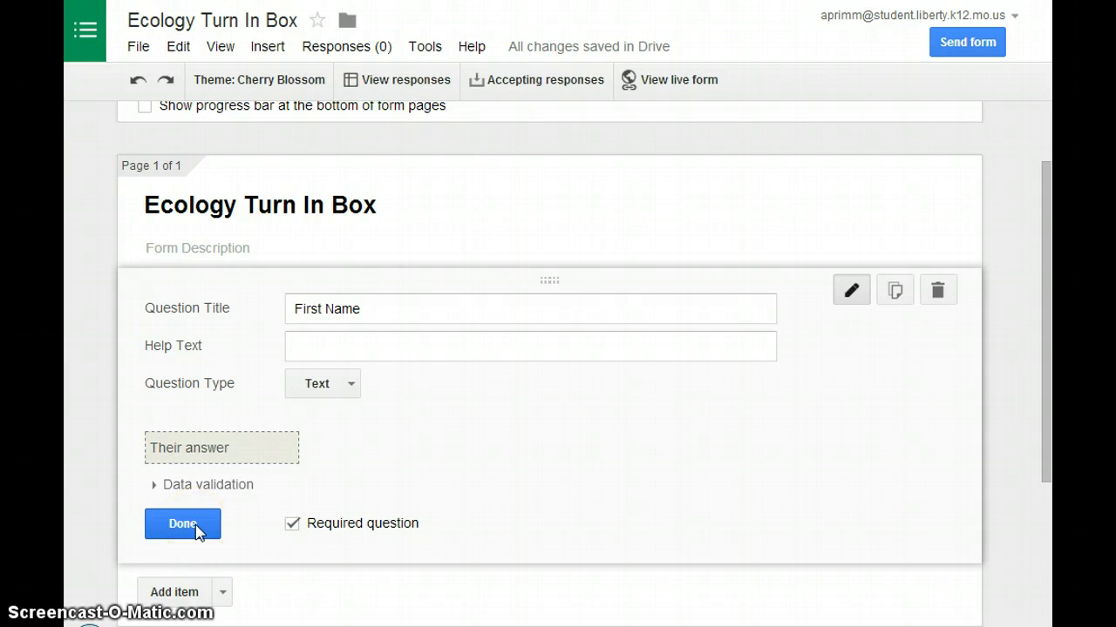
{"action": "left_click", "coordinate": [197, 527]}
- Add a required text question titled Last Name below the First Name question
{"action": "left_click", "coordinate": [181, 392]}
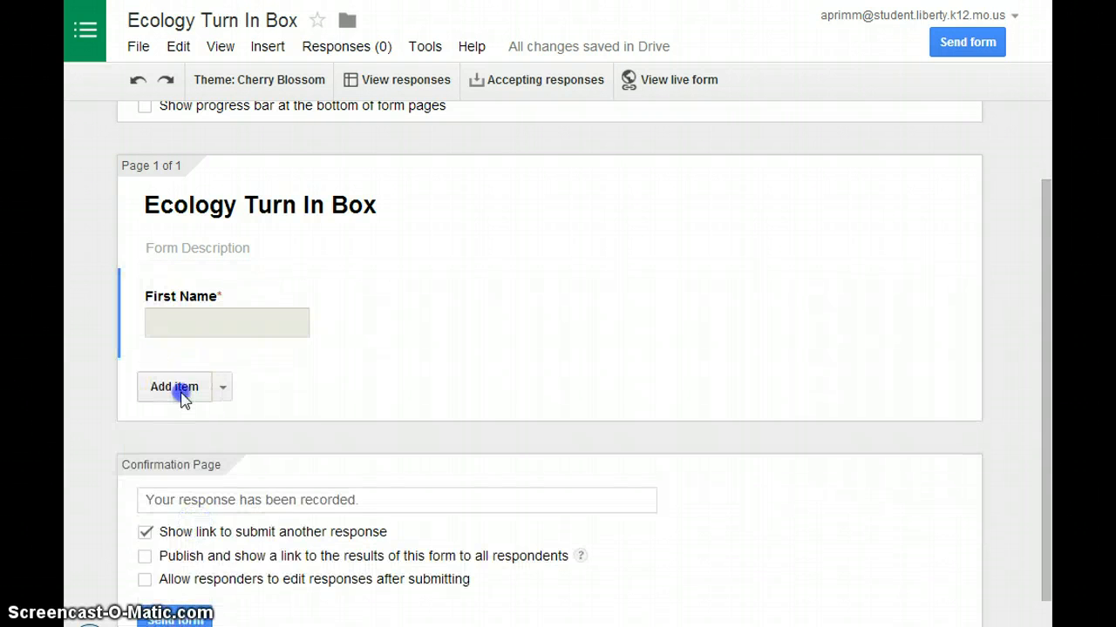
{"action": "type", "text": "L"}
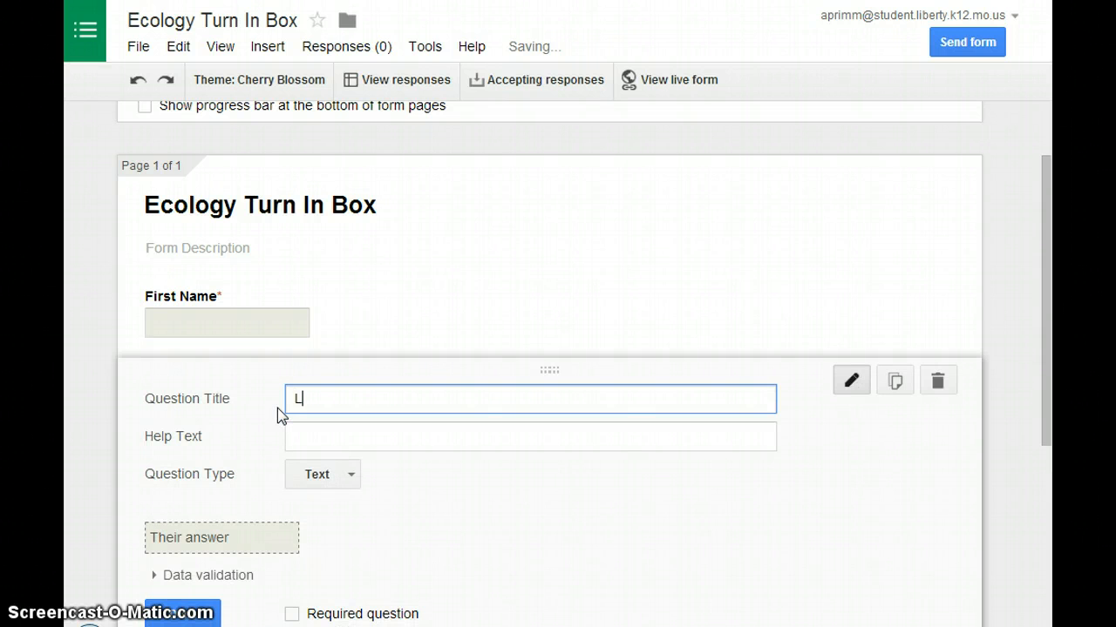
{"action": "type", "text": "ast Name"}
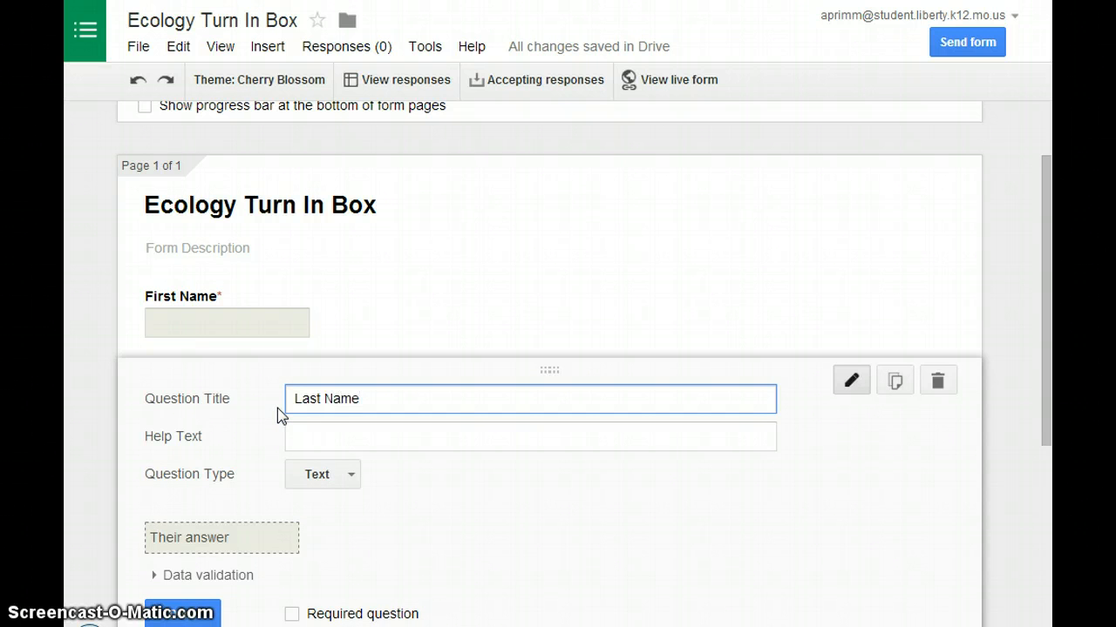
{"action": "left_click", "coordinate": [316, 475]}
{"action": "scroll", "coordinate": [316, 488], "scroll_direction": "down", "scroll_amount": 1}
{"action": "left_click", "coordinate": [292, 518]}
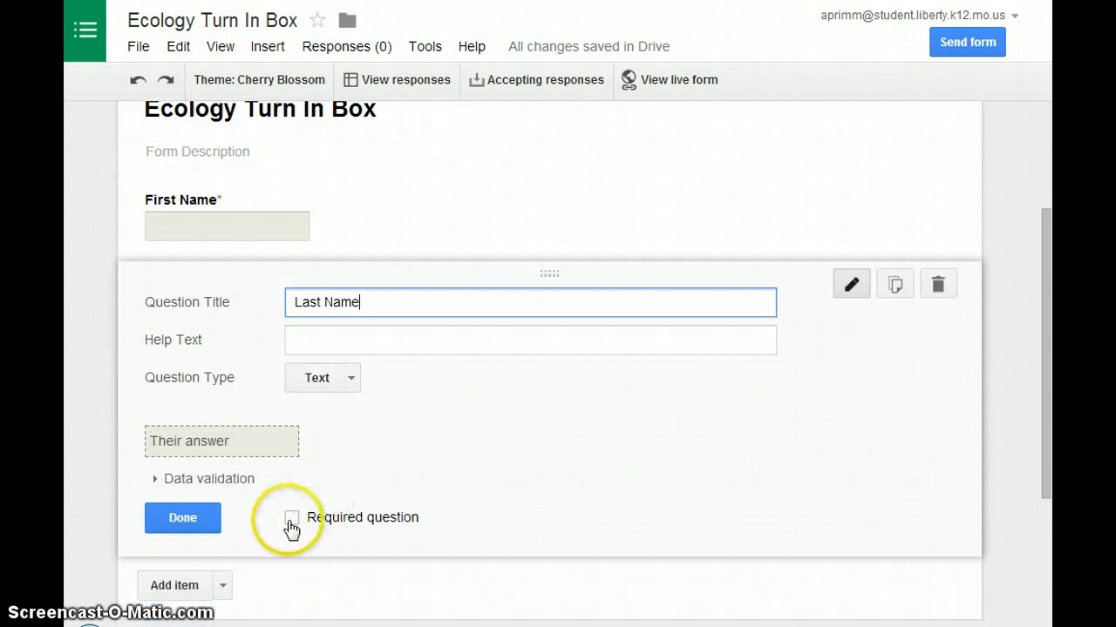
{"action": "left_click", "coordinate": [194, 519]}
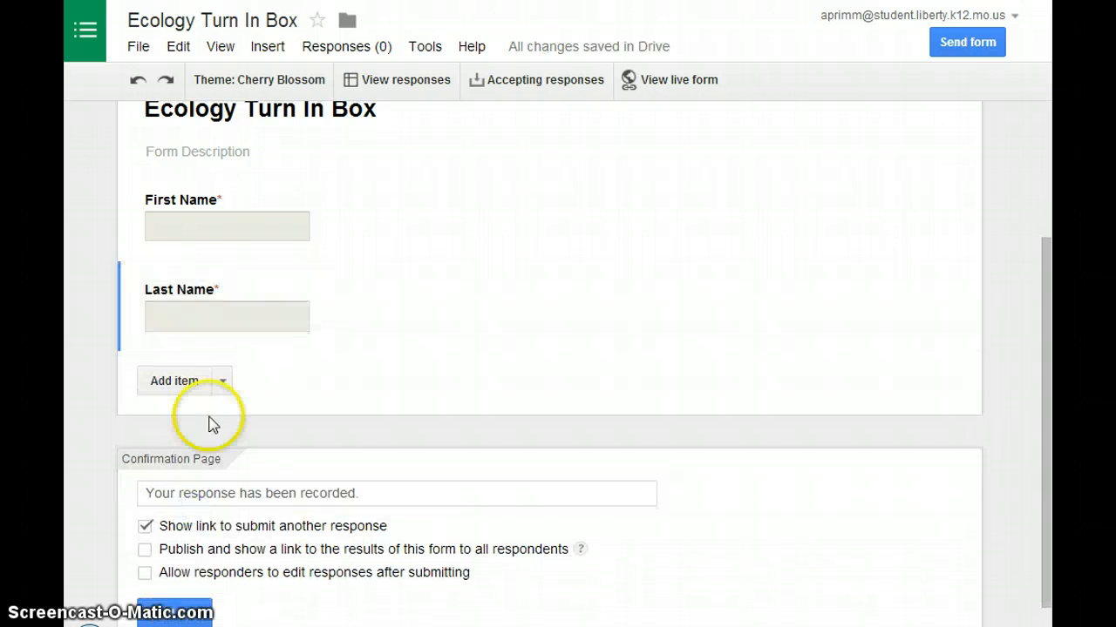
- Add a multiple-choice question titled Class Hour below the Last Name question
{"action": "left_click", "coordinate": [174, 381]}
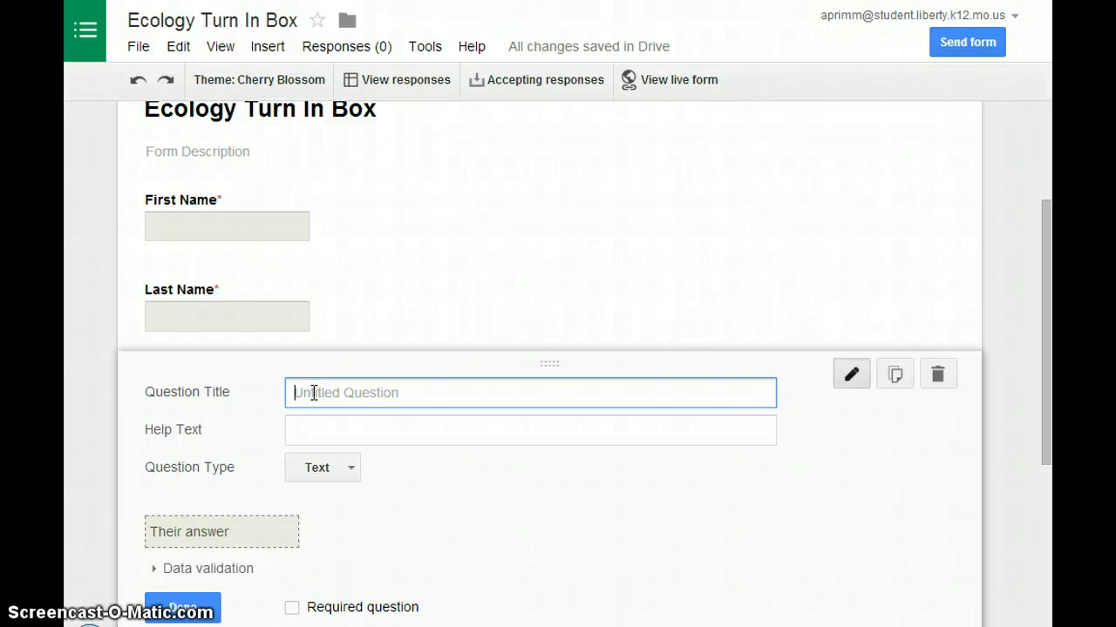
{"action": "type", "text": "Ch"}
{"action": "type", "text": "ass Hour"}
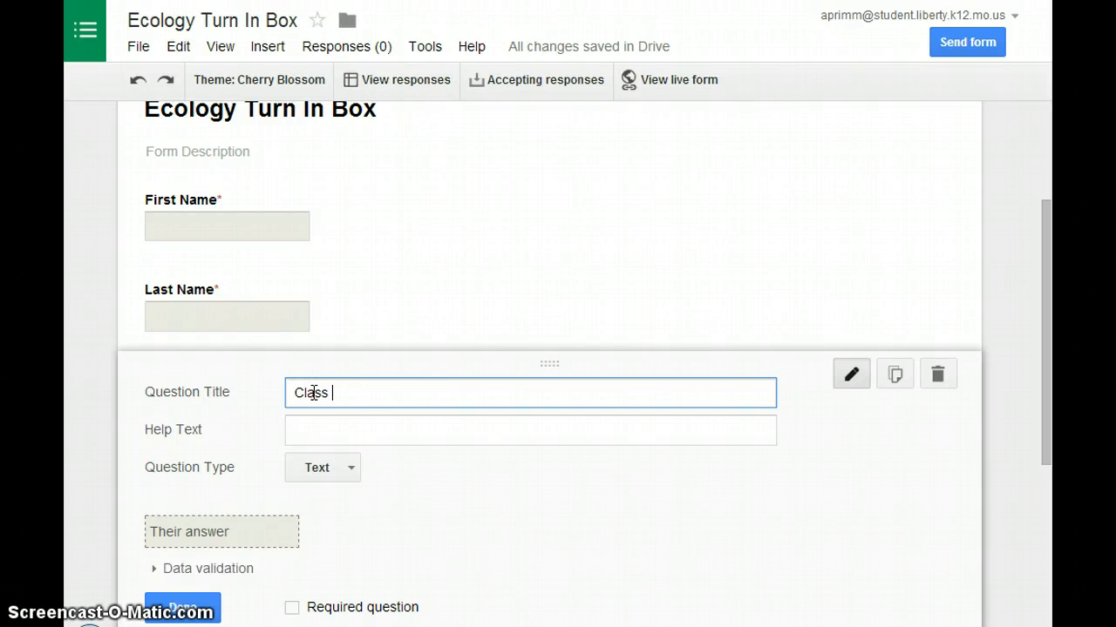
{"action": "left_click", "coordinate": [344, 475]}
{"action": "left_click", "coordinate": [345, 443]}
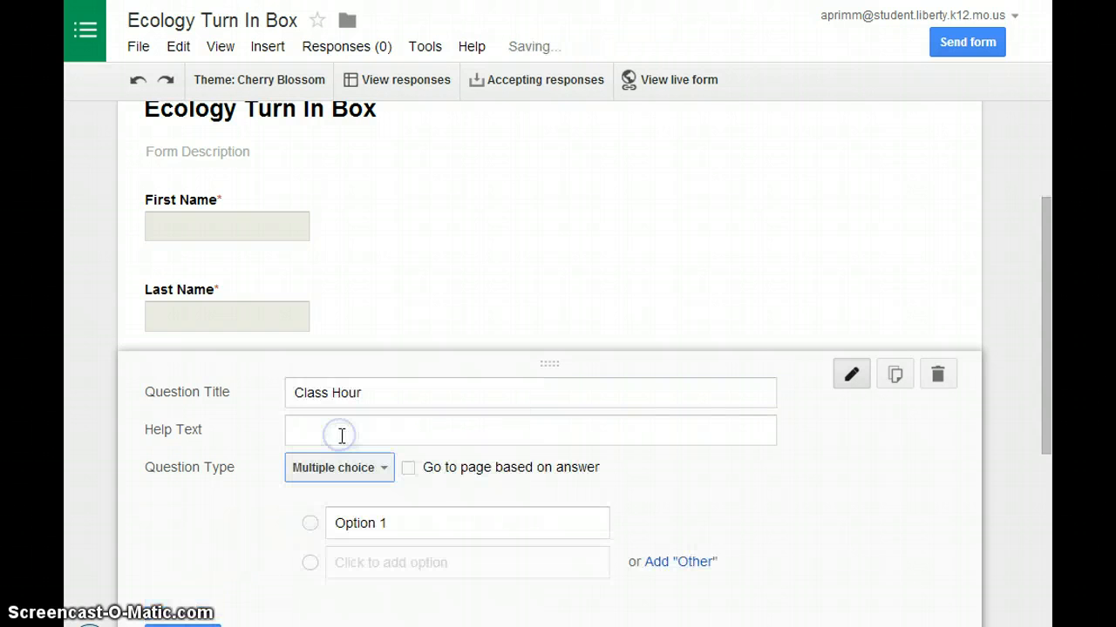
- Give the Class Hour question the options Hour 2, Hour 3, Hour 4, Hour 6 and Hour 8
{"action": "left_click", "coordinate": [380, 524]}
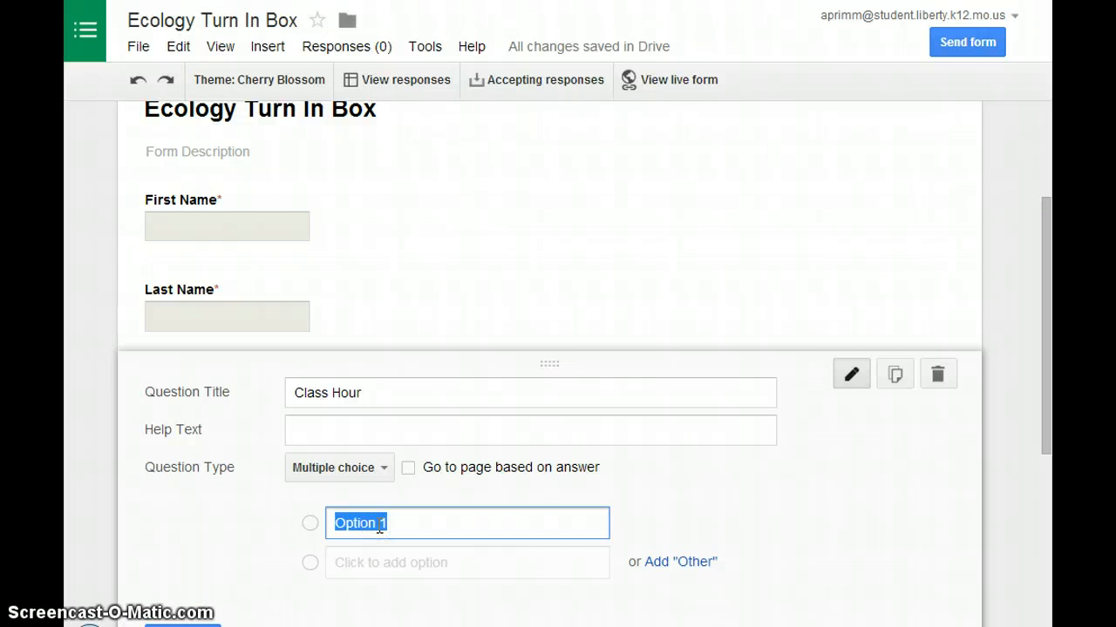
{"action": "type", "text": "Hour 2"}
{"action": "key", "text": "Return"}
{"action": "type", "text": "Hour 3"}
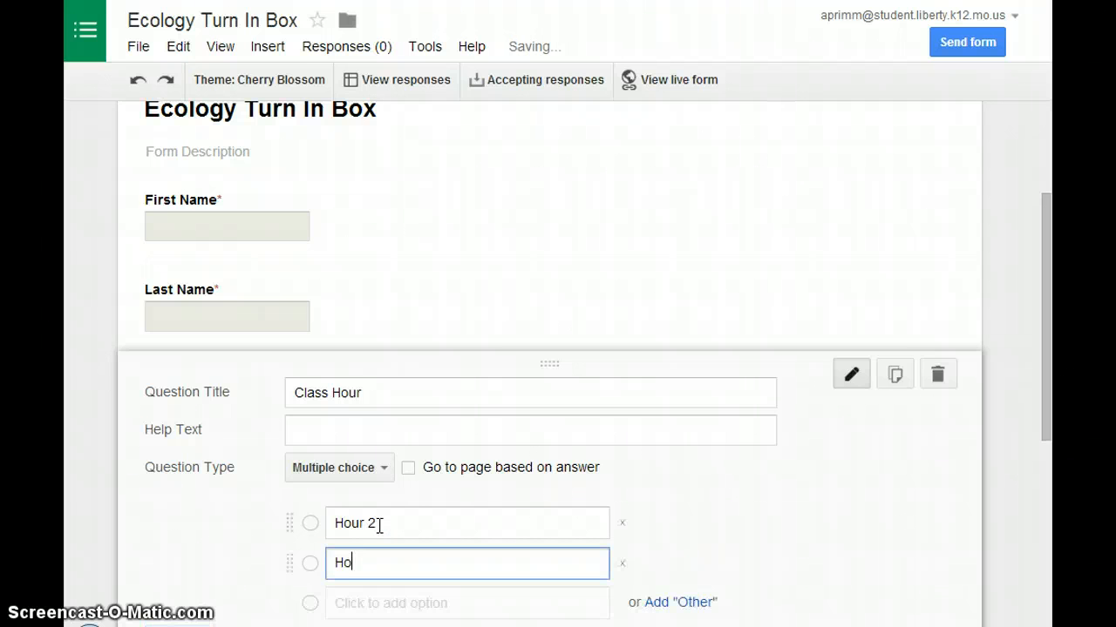
{"action": "key", "text": "Tab"}
{"action": "key", "text": "Tab"}
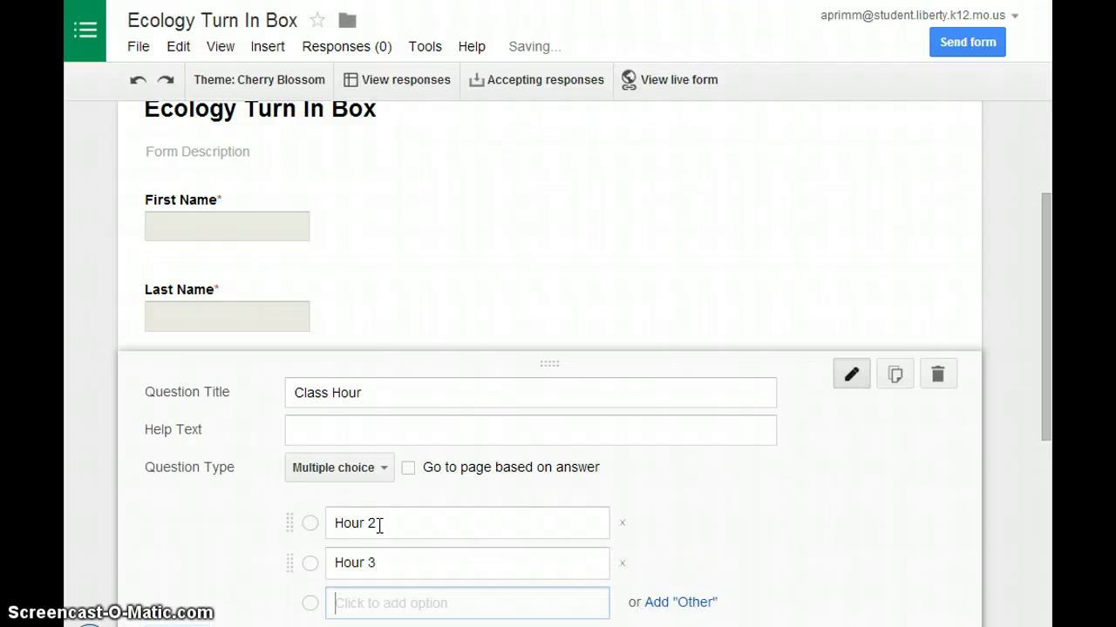
{"action": "type", "text": "Hour 4"}
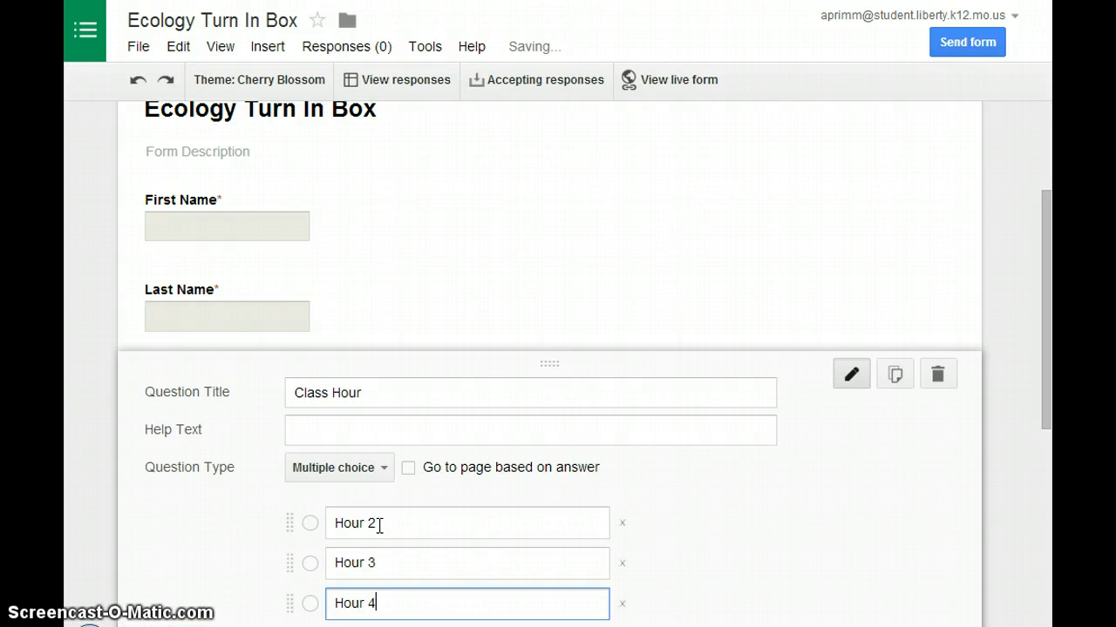
{"action": "key", "text": "Return"}
{"action": "type", "text": "Hour 6"}
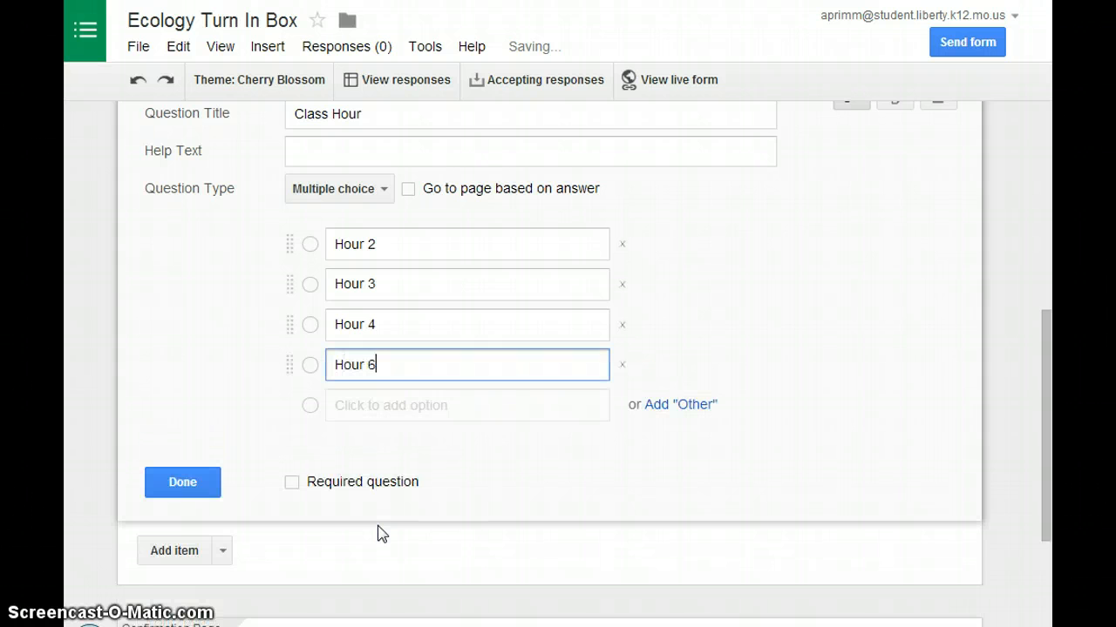
{"action": "key", "text": "Tab"}
{"action": "key", "text": "Tab"}
{"action": "type", "text": "Hour"}
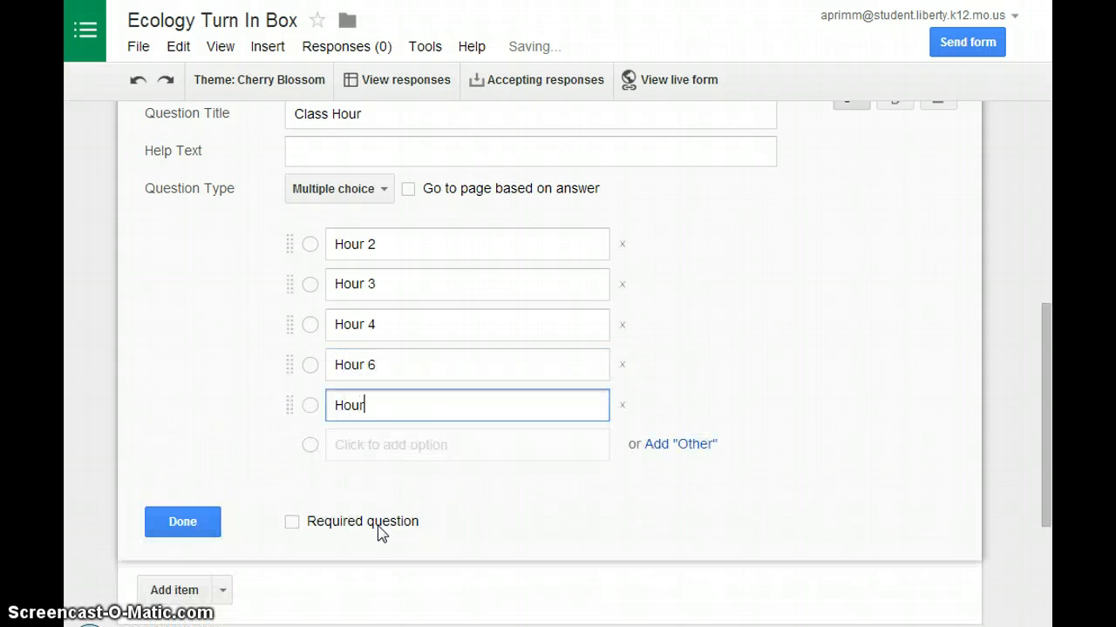
{"action": "type", "text": " 8"}
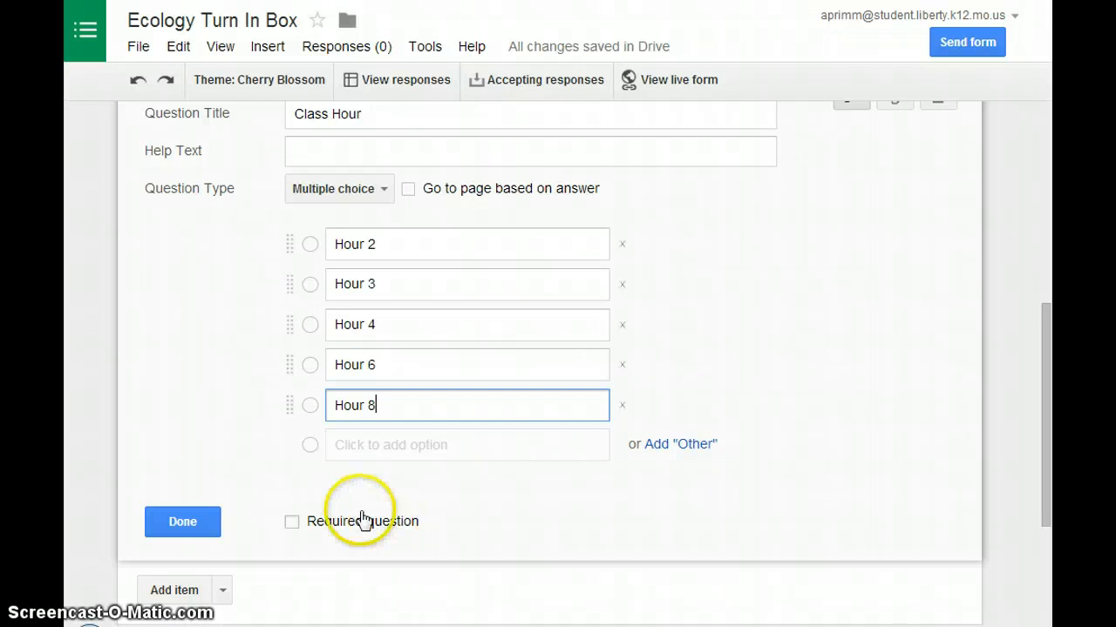
- Make the Class Hour question required and finish editing it
{"action": "left_click", "coordinate": [294, 525]}
{"action": "left_click", "coordinate": [192, 521]}
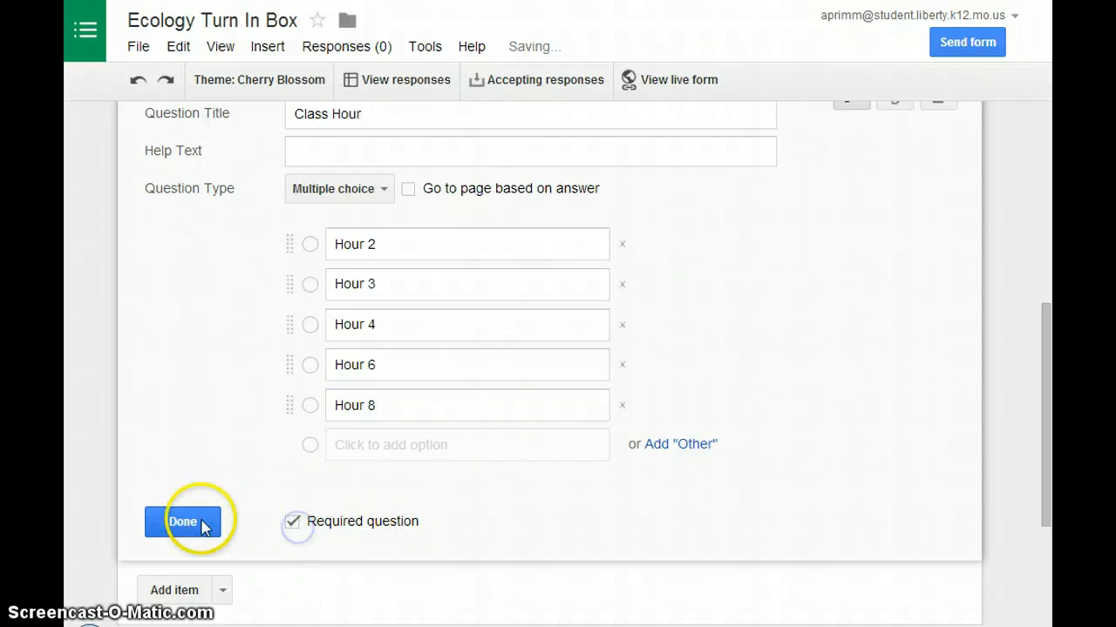
{"action": "left_click", "coordinate": [231, 464]}
- Add a required text question titled Assignment Name below the Class Hour question
{"action": "left_click", "coordinate": [179, 353]}
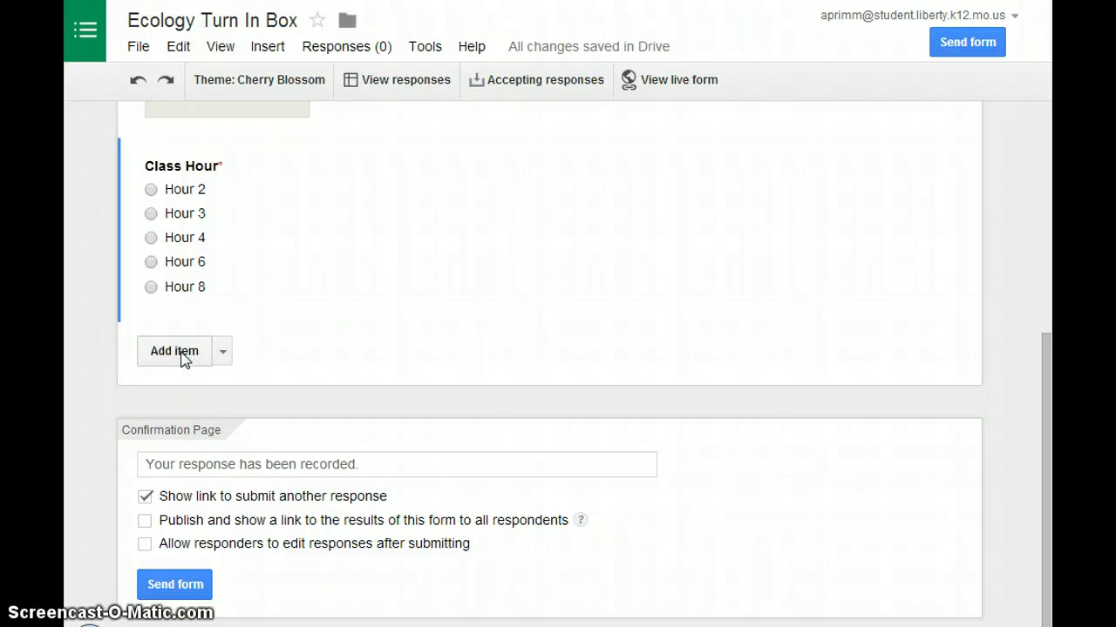
{"action": "left_click", "coordinate": [181, 352]}
{"action": "left_click", "coordinate": [384, 366]}
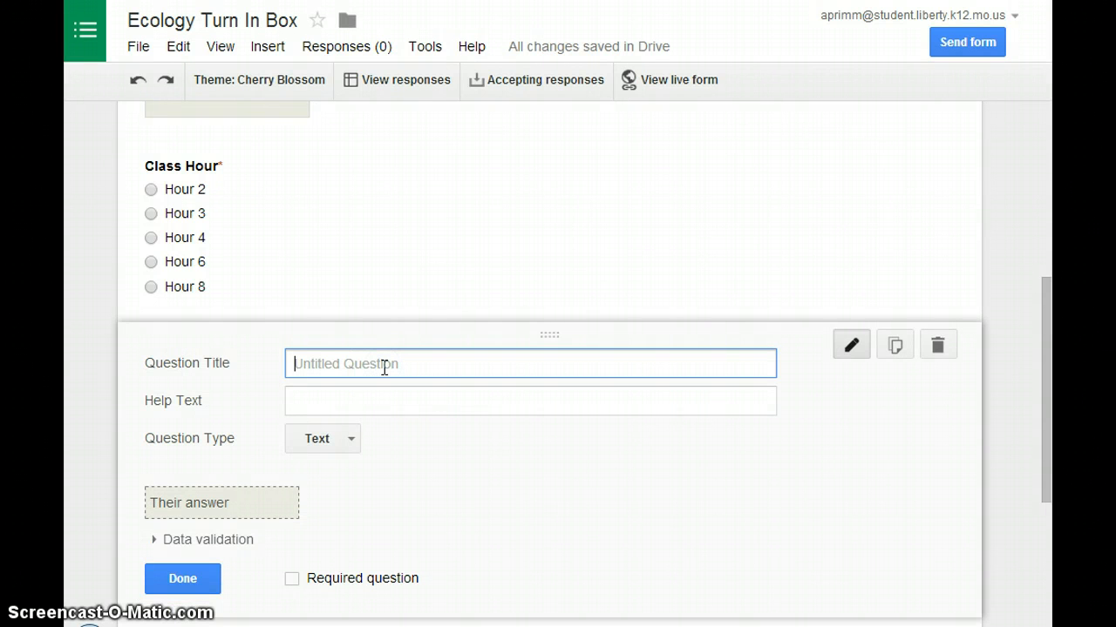
{"action": "type", "text": "Assignment Name"}
{"action": "left_click", "coordinate": [293, 579]}
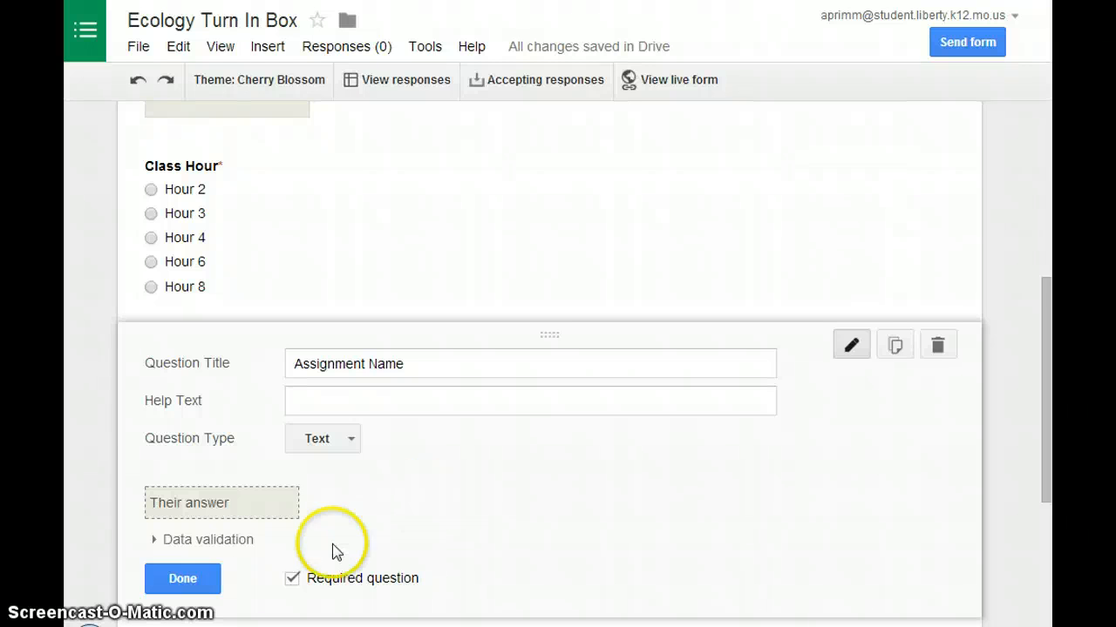
{"action": "left_click", "coordinate": [183, 578]}
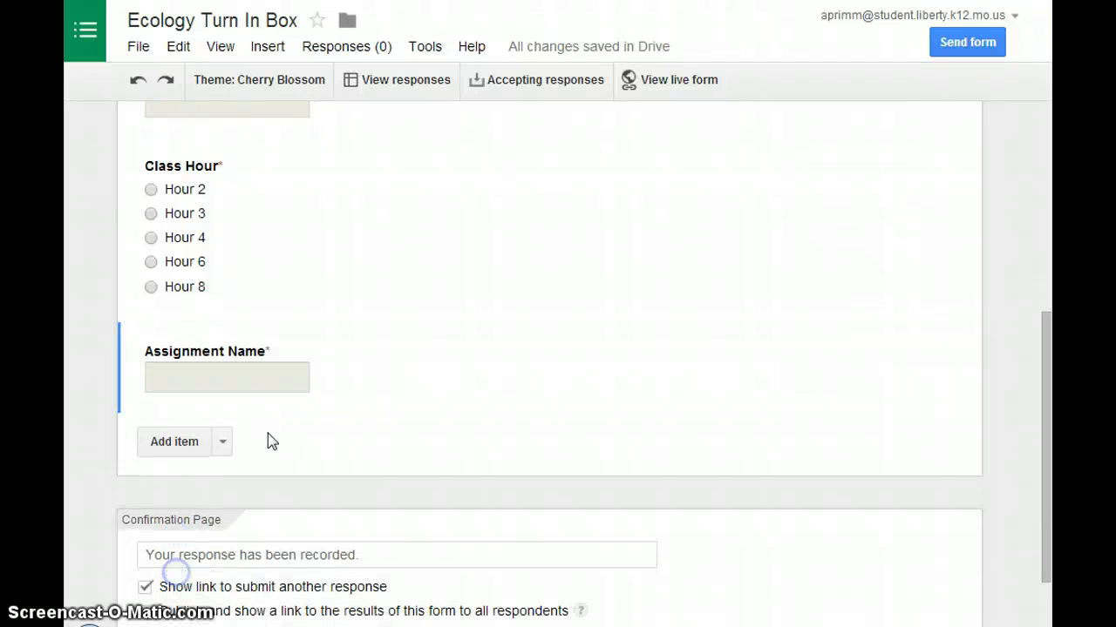
- Add a text question titled "Share a link to your work here." below the Assignment Name question
{"action": "left_click", "coordinate": [179, 445]}
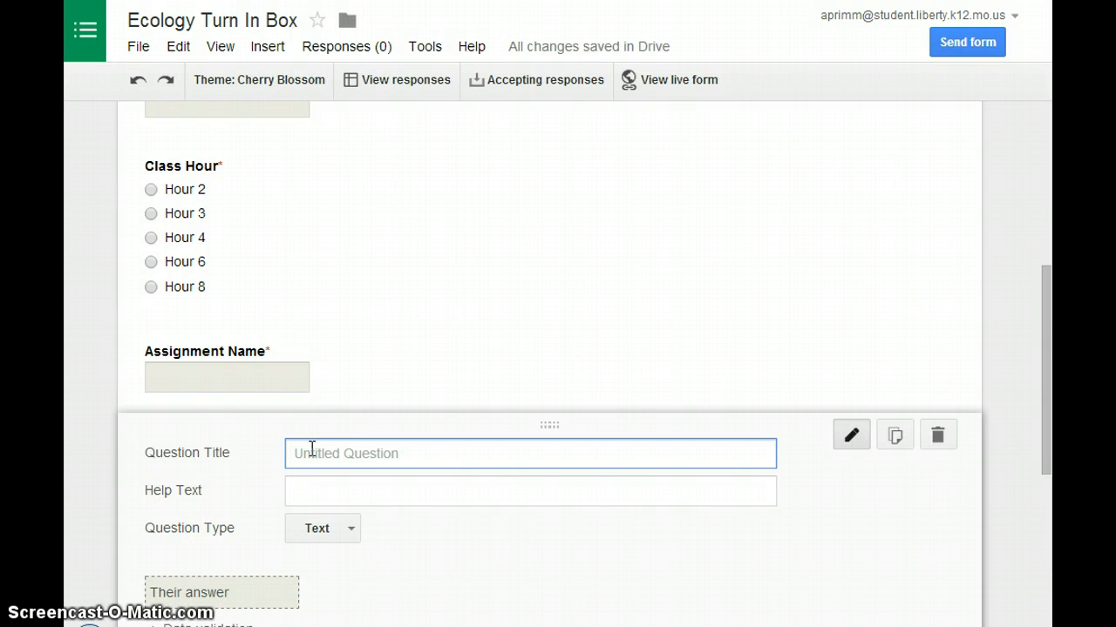
{"action": "type", "text": "S"}
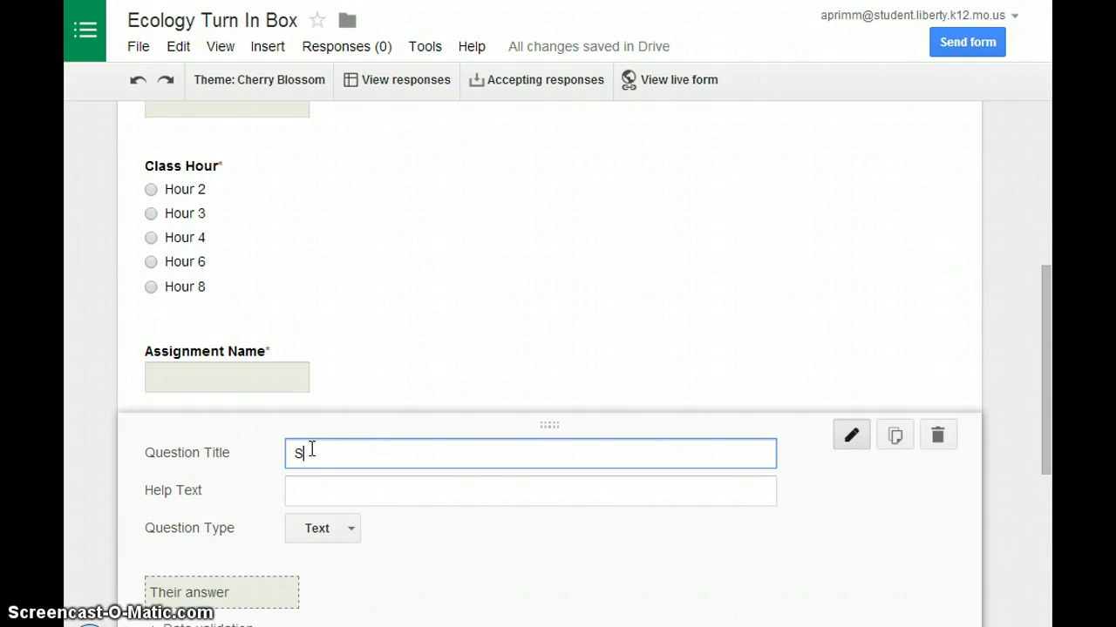
{"action": "type", "text": "hare a link to your work here."}
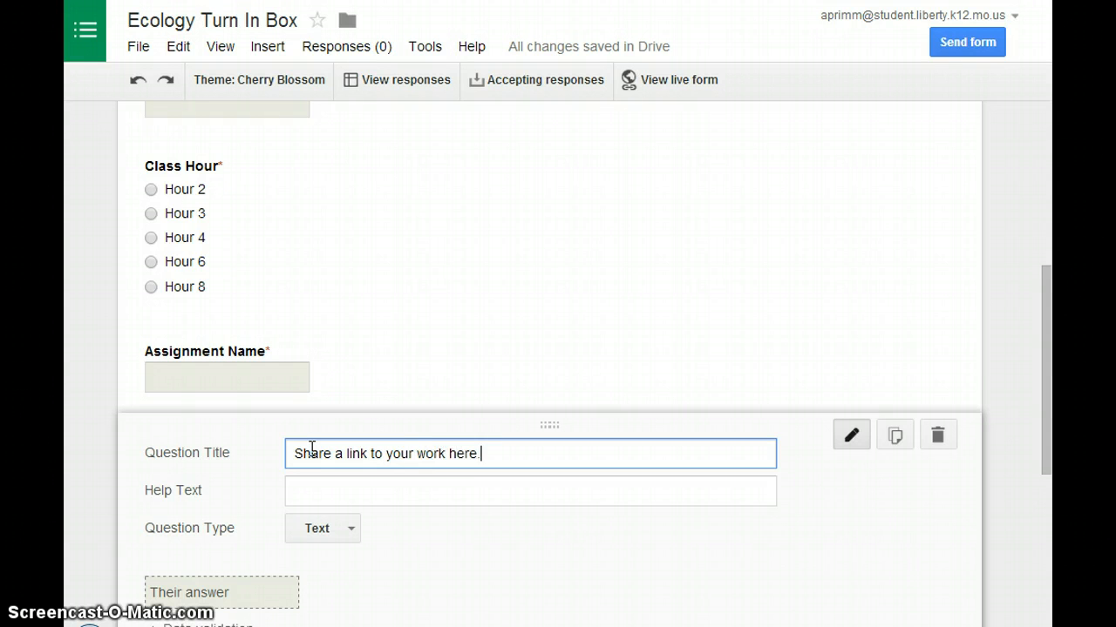
- Give the link question the help text "Make sure you have changed your share permission to: Anyone with the link."
{"action": "key", "text": "Tab"}
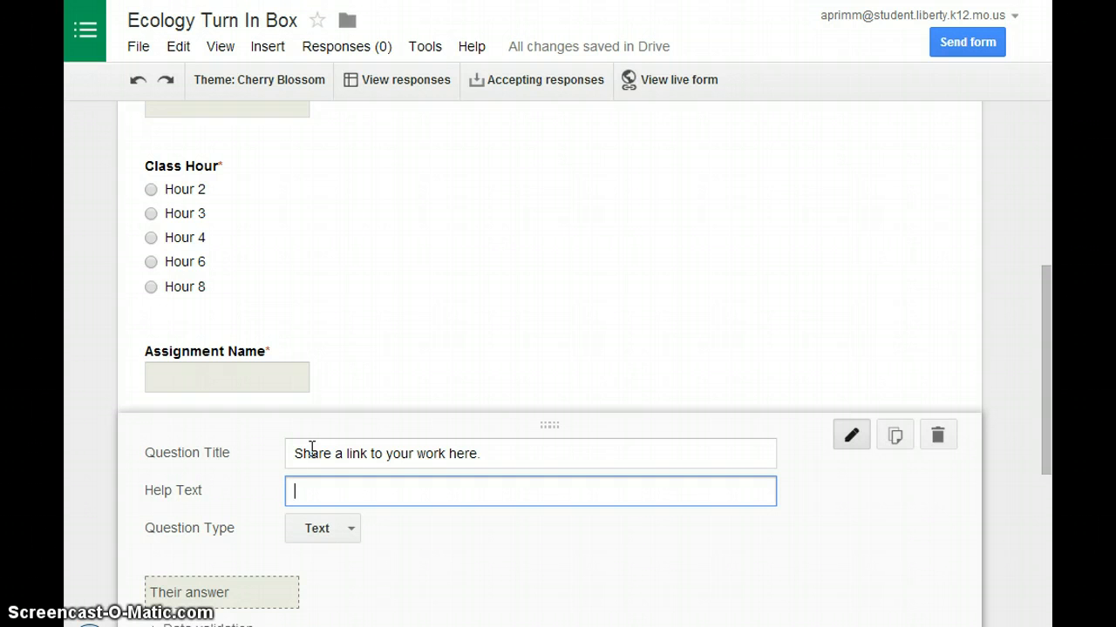
{"action": "type", "text": "Make sure you have "}
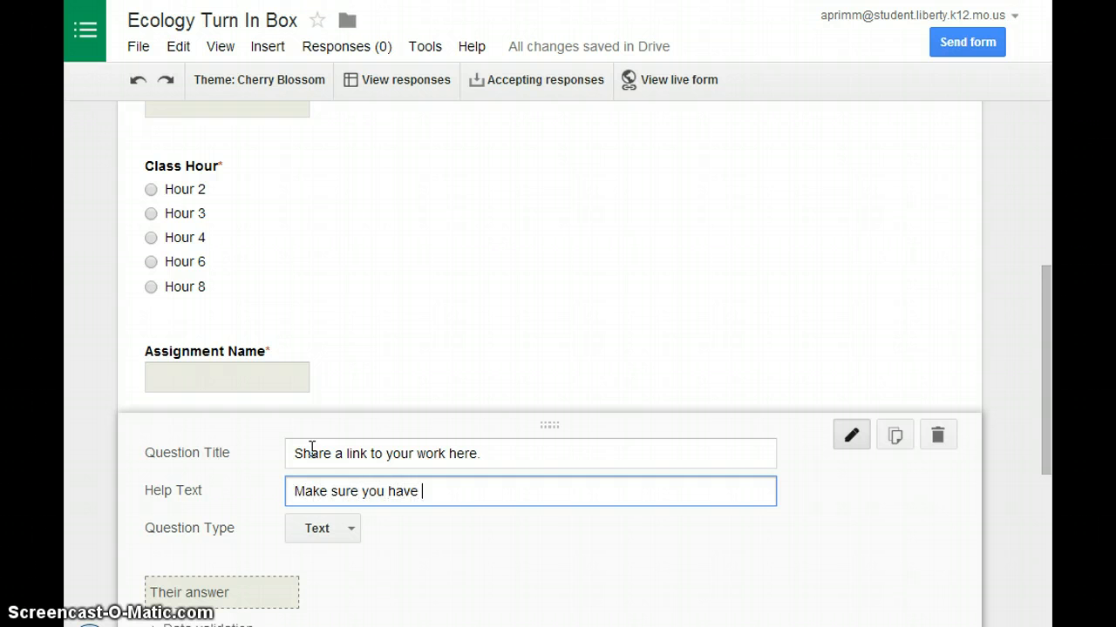
{"action": "type", "text": "changed you"}
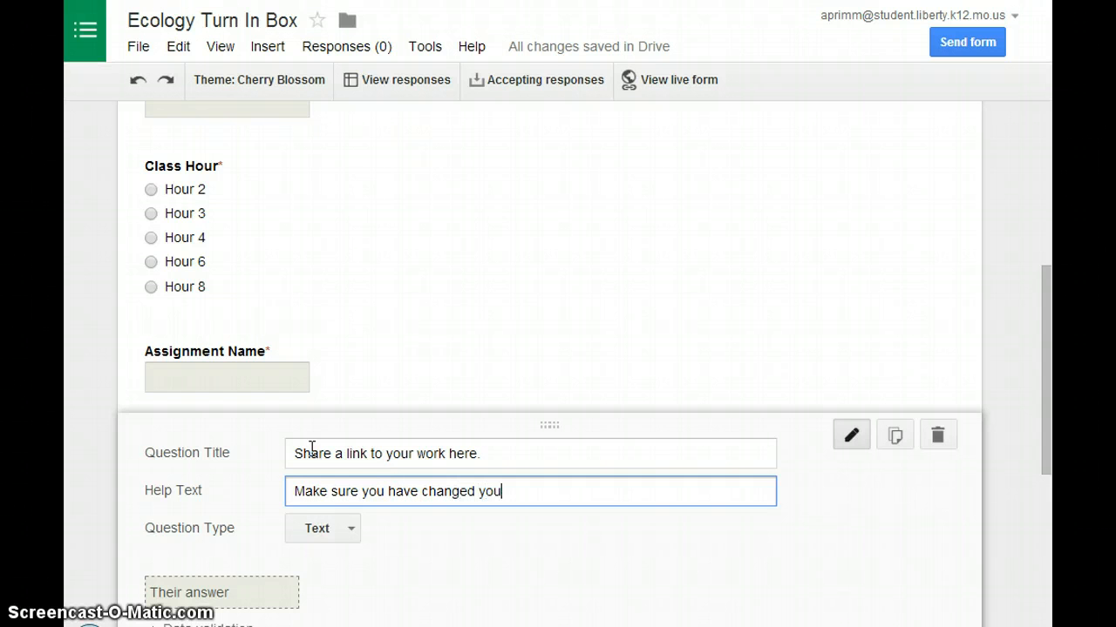
{"action": "type", "text": "r share permissio"}
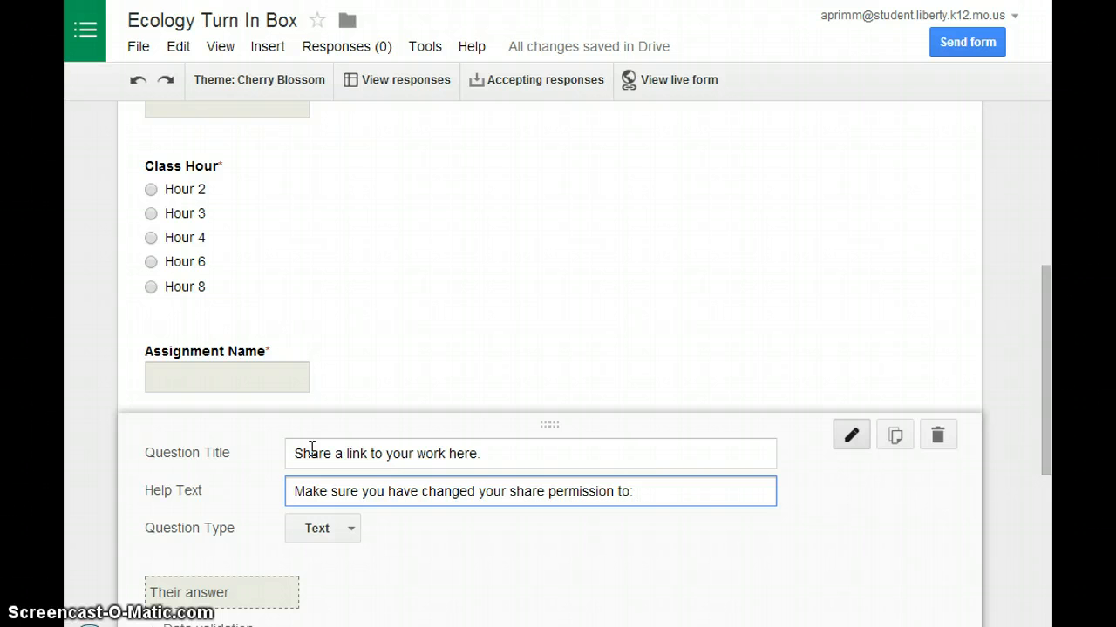
{"action": "type", "text": "n to: Anyone with the link"}
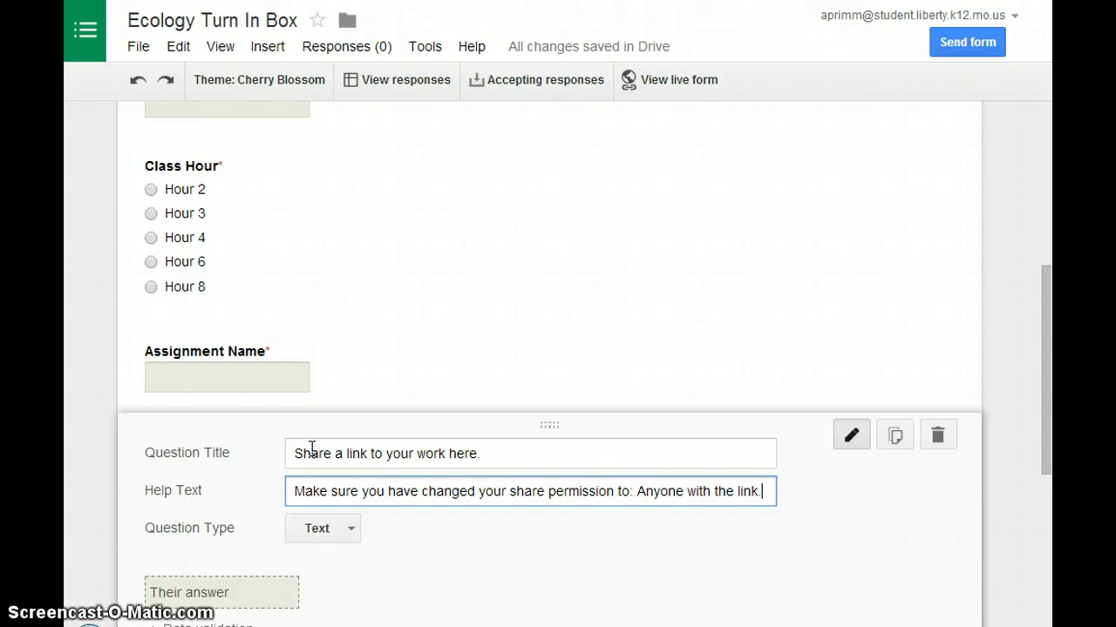
{"action": "type", "text": "."}
- Make the link question required and finish editing it
{"action": "scroll", "coordinate": [366, 553], "scroll_direction": "down", "scroll_amount": 2}
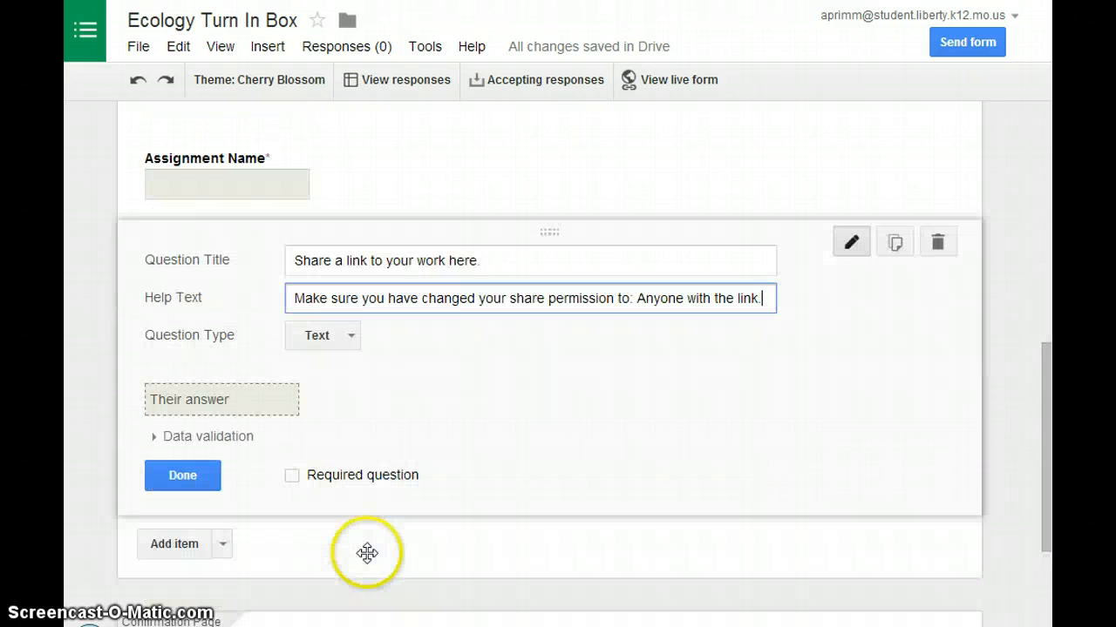
{"action": "left_click", "coordinate": [295, 475]}
{"action": "left_click", "coordinate": [169, 490]}
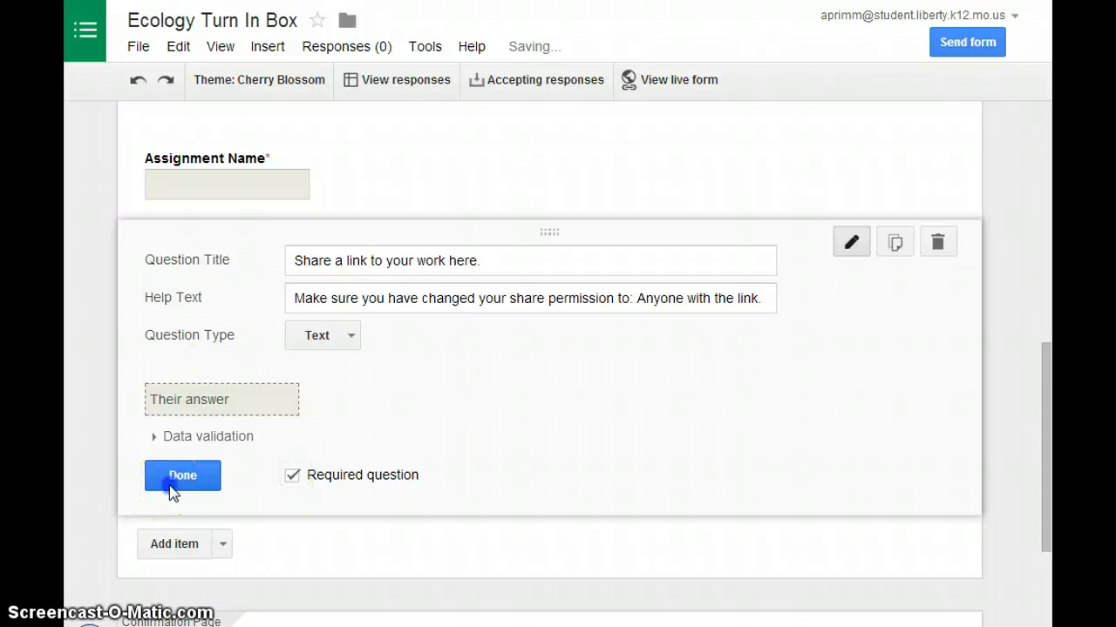
{"action": "left_click", "coordinate": [407, 457]}
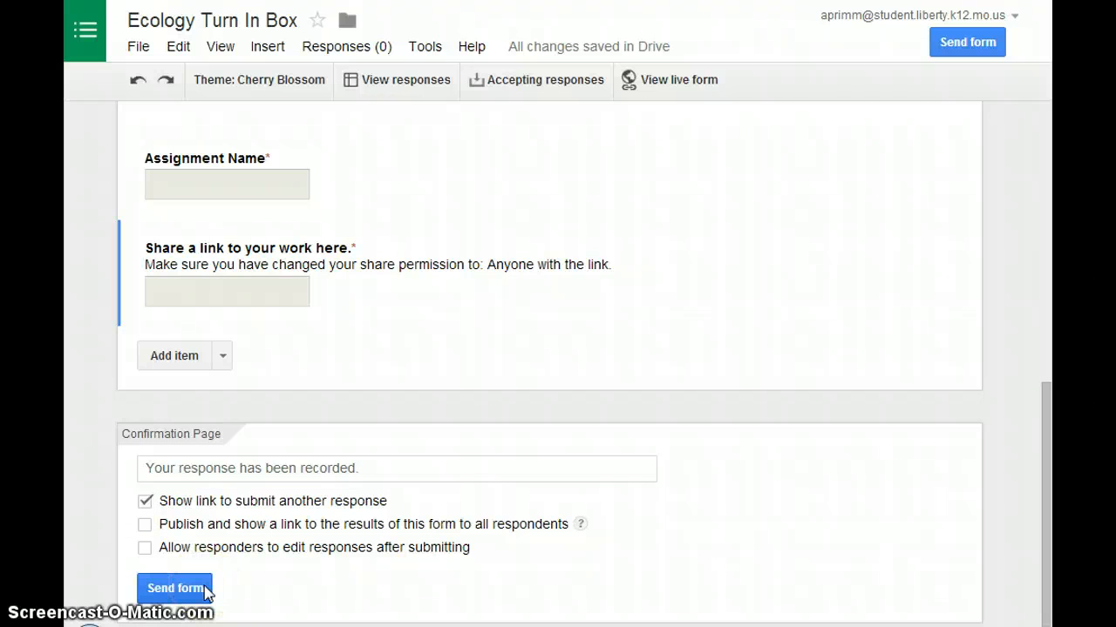
- Copy the form's shareable link from the send options and return to the form editor
{"action": "left_click", "coordinate": [175, 589]}
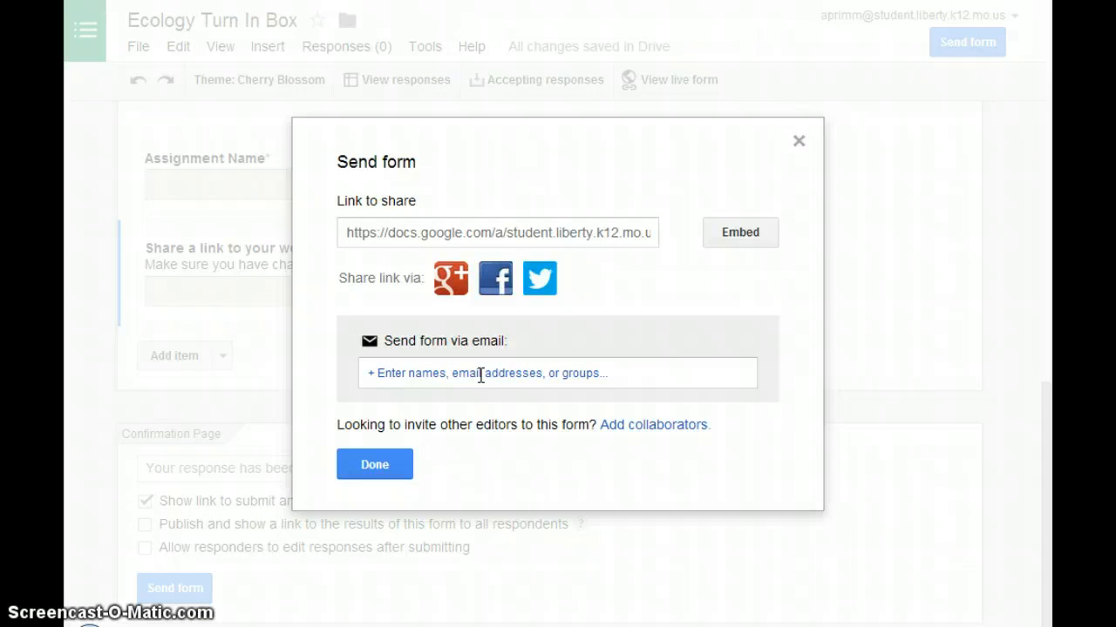
{"action": "left_click", "coordinate": [486, 241]}
{"action": "right_click", "coordinate": [512, 232]}
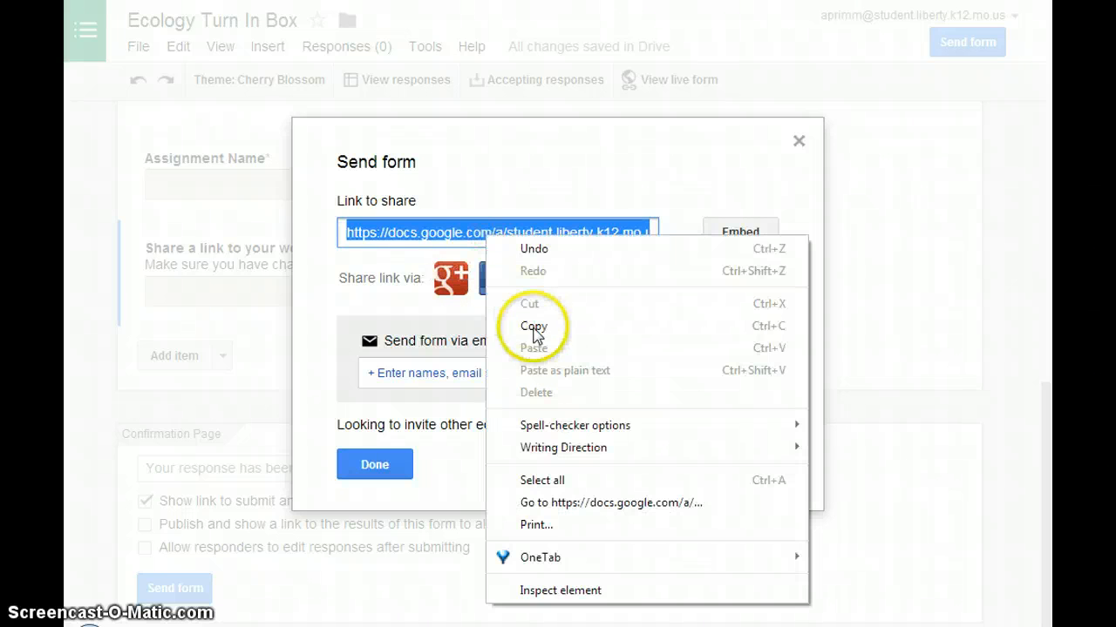
{"action": "left_click", "coordinate": [533, 322]}
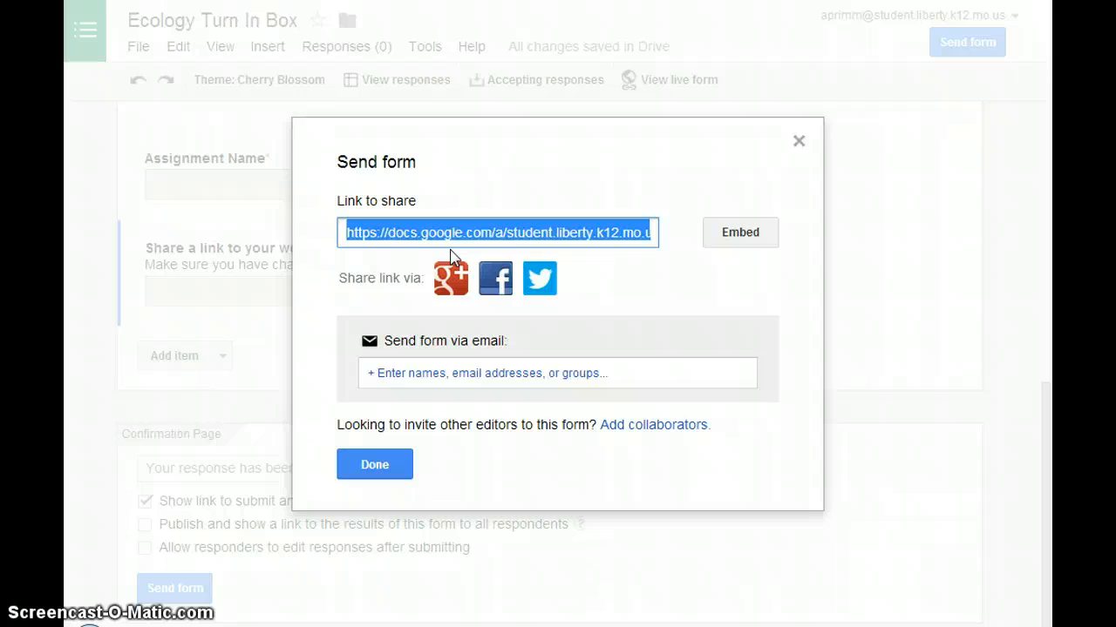
{"action": "left_click", "coordinate": [376, 470]}
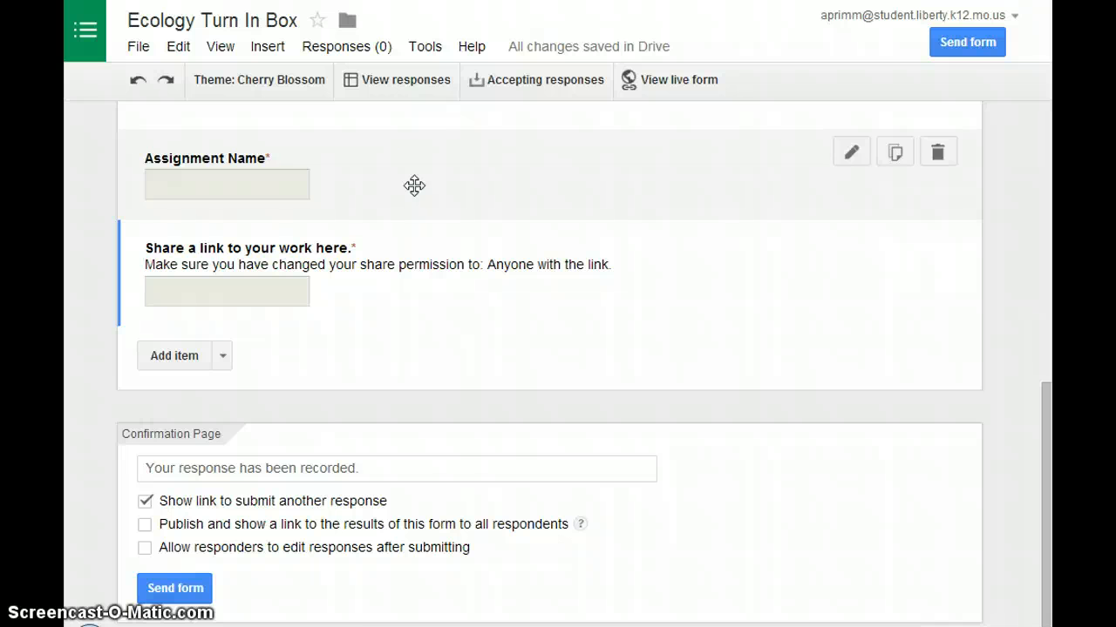
{"action": "left_click", "coordinate": [433, 178]}
- Open the Ecology Turn In Box (Responses) spreadsheet from Drive and turn on a filter across the header cells A1 to G1
{"action": "left_click", "coordinate": [205, 1]}
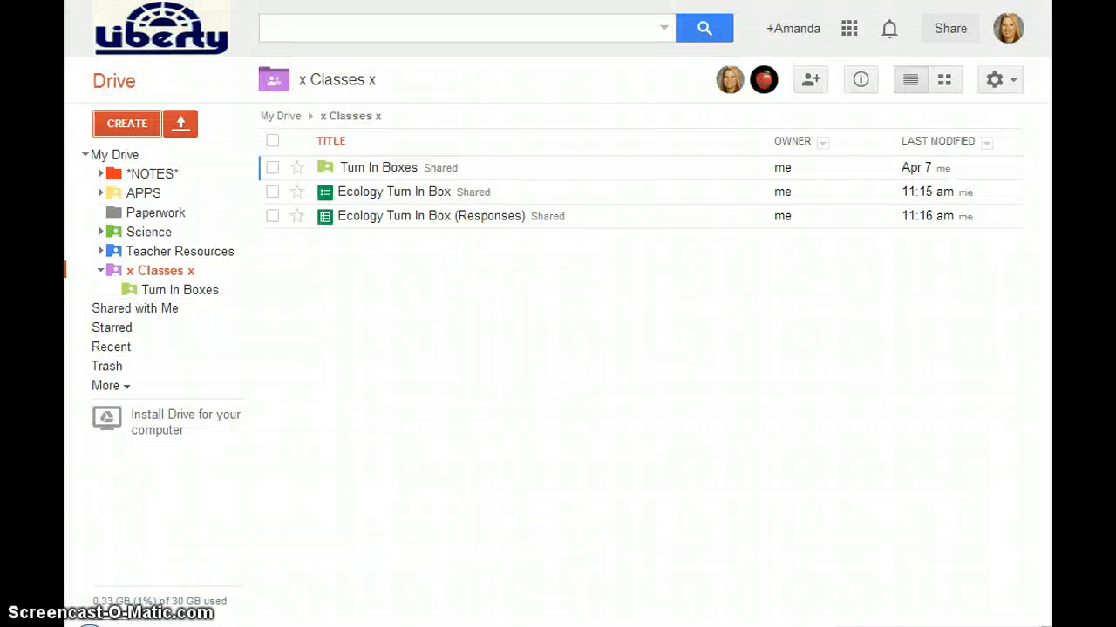
{"action": "left_click", "coordinate": [347, 225]}
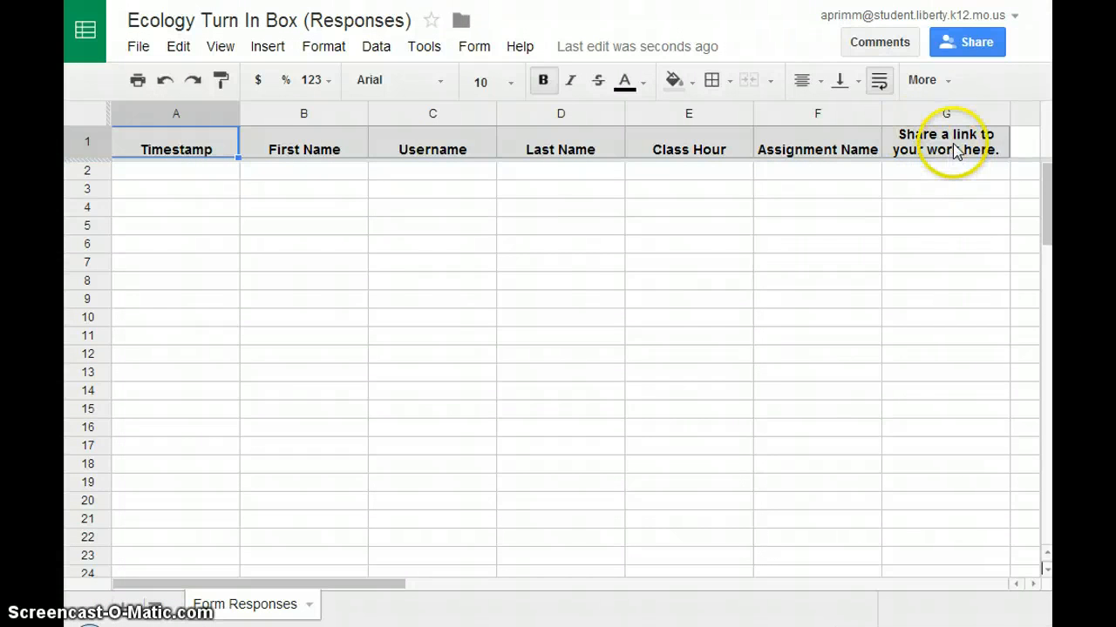
{"action": "left_click", "coordinate": [948, 150]}
{"action": "left_click_drag", "start_coordinate": [948, 150], "coordinate": [110, 148]}
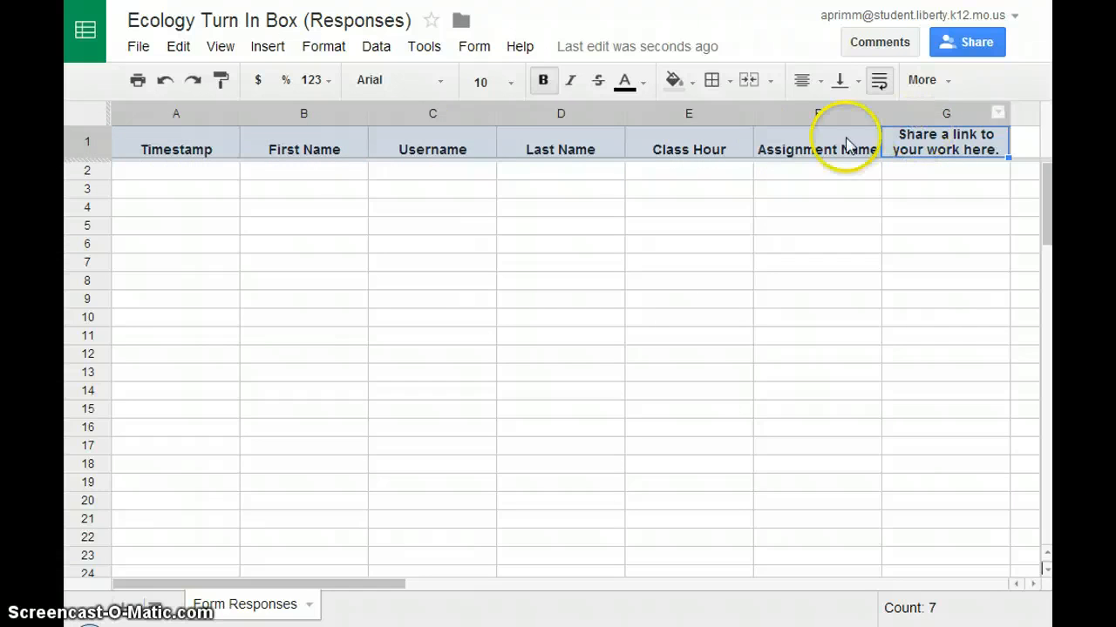
{"action": "left_click", "coordinate": [927, 81]}
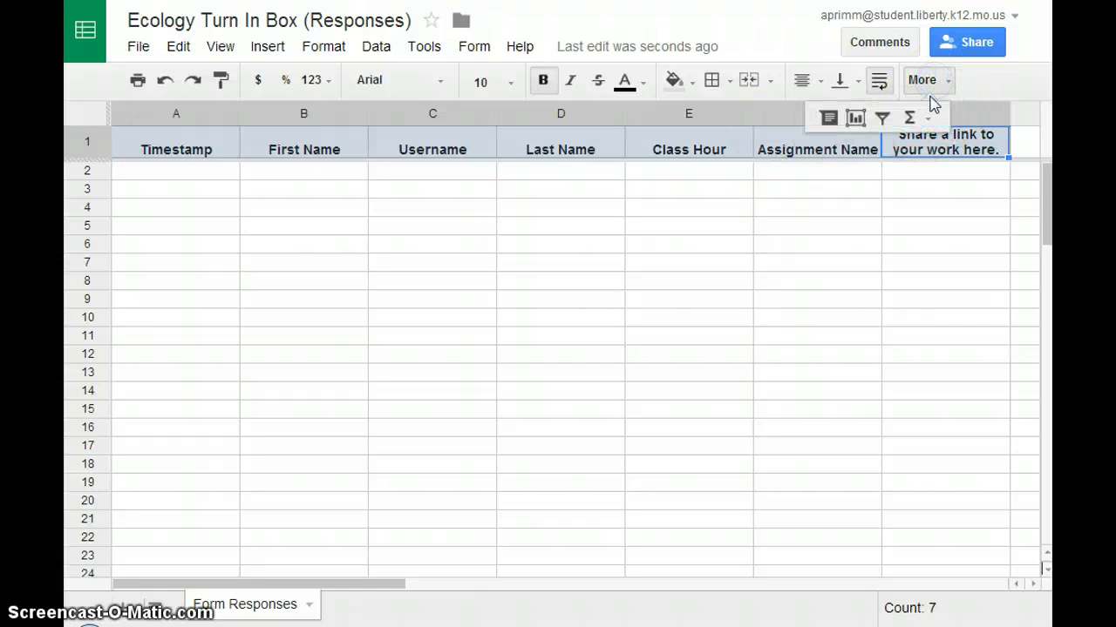
{"action": "left_click", "coordinate": [882, 122]}
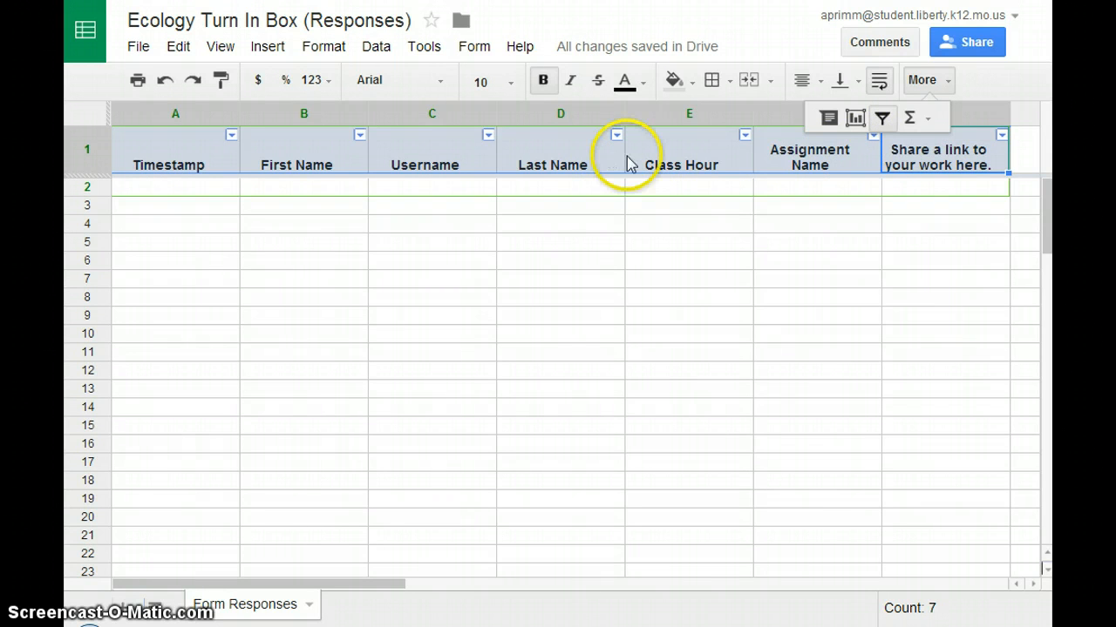
- Return to the form editor, open the live form and look through all its questions
{"action": "left_click", "coordinate": [261, 2]}
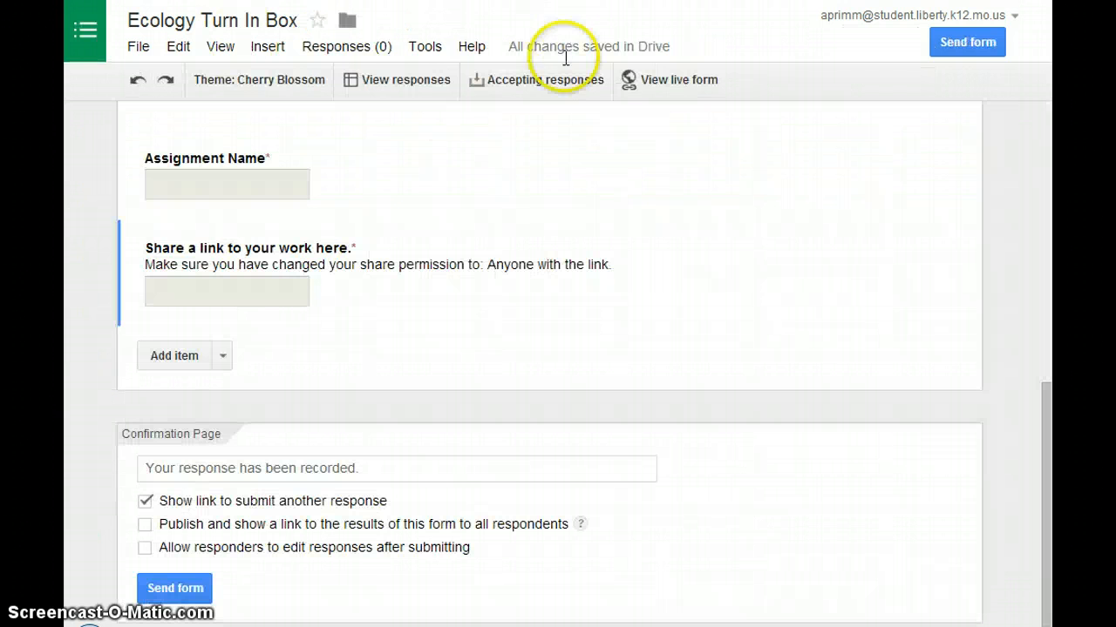
{"action": "left_click", "coordinate": [675, 81]}
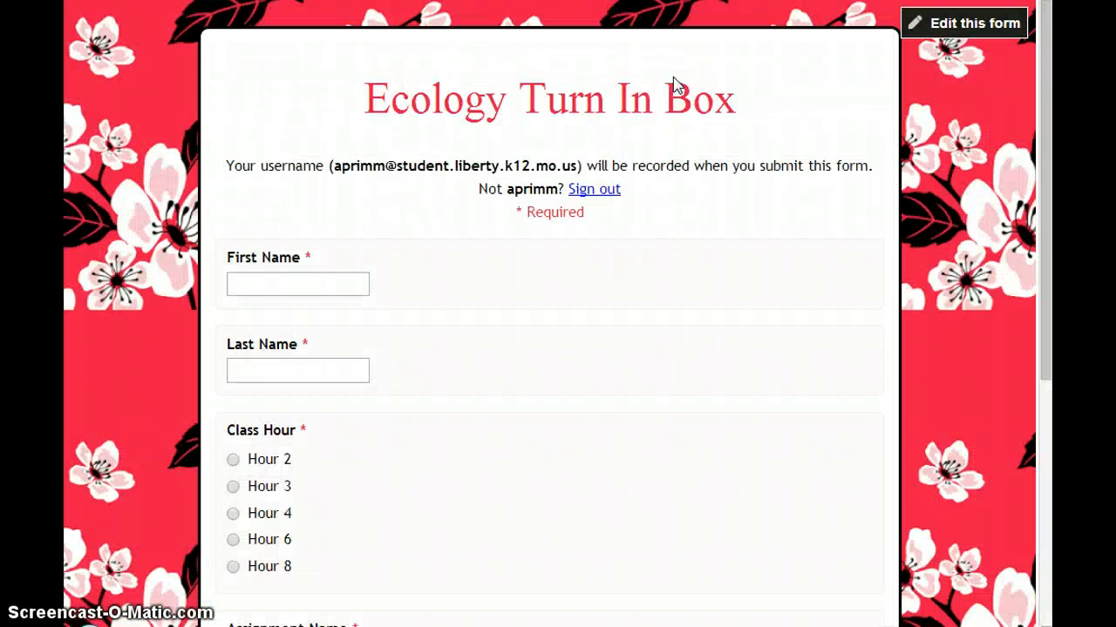
{"action": "scroll", "coordinate": [663, 222], "scroll_direction": "down", "scroll_amount": 5}
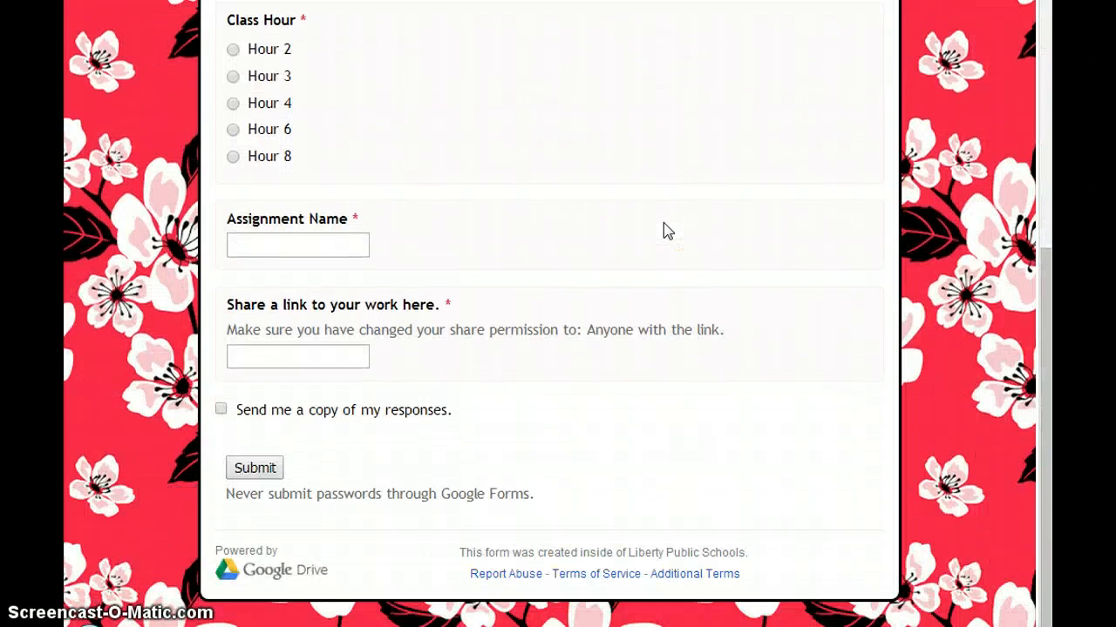
{"action": "scroll", "coordinate": [642, 325], "scroll_direction": "up", "scroll_amount": 5}
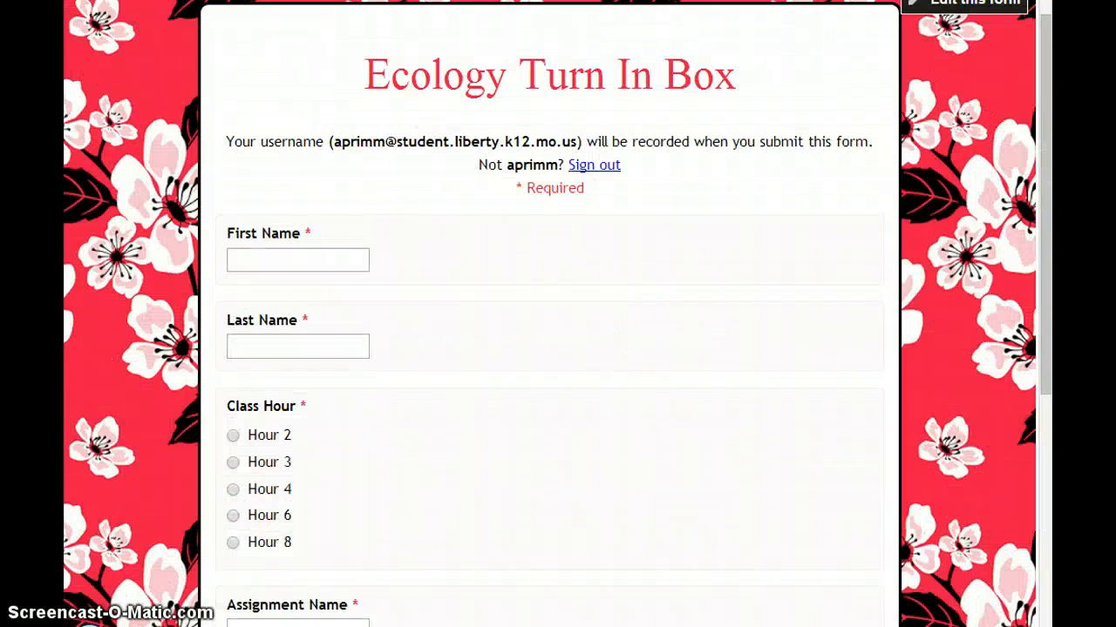
- Switch to Drive and create a new text document in the x Classes folder
{"action": "left_click", "coordinate": [144, 0]}
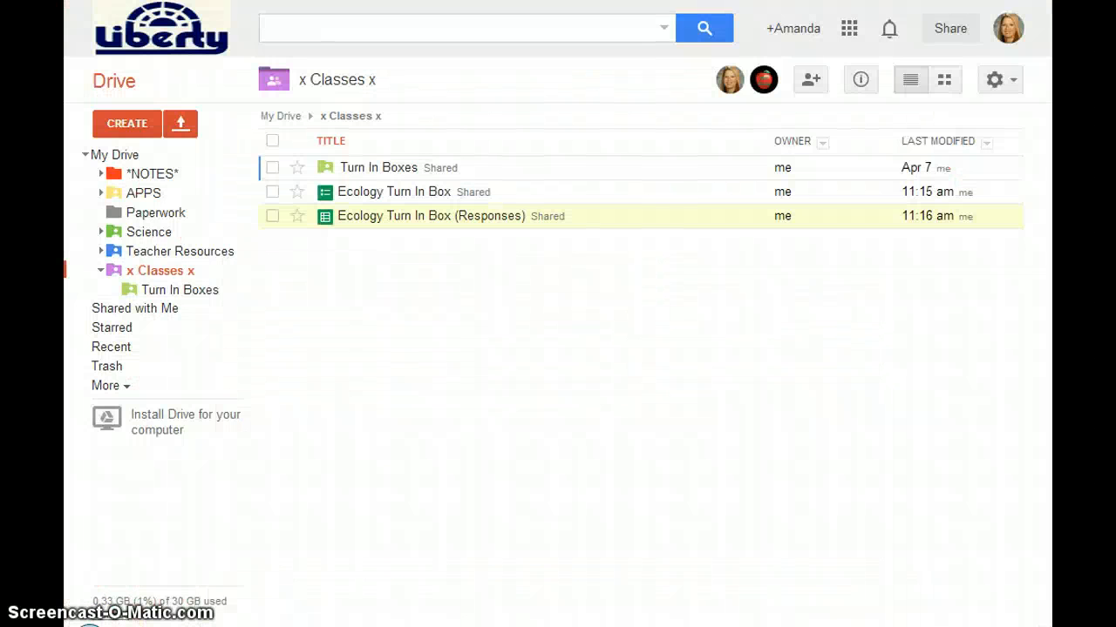
{"action": "left_click", "coordinate": [128, 118]}
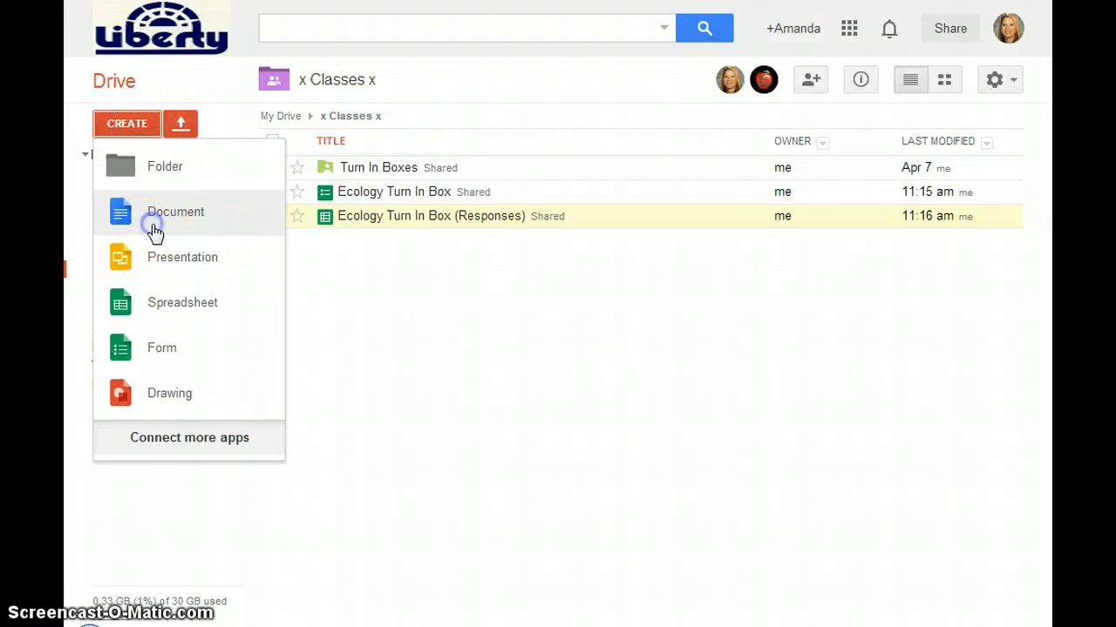
{"action": "left_click", "coordinate": [149, 218]}
{"action": "left_click", "coordinate": [400, 349]}
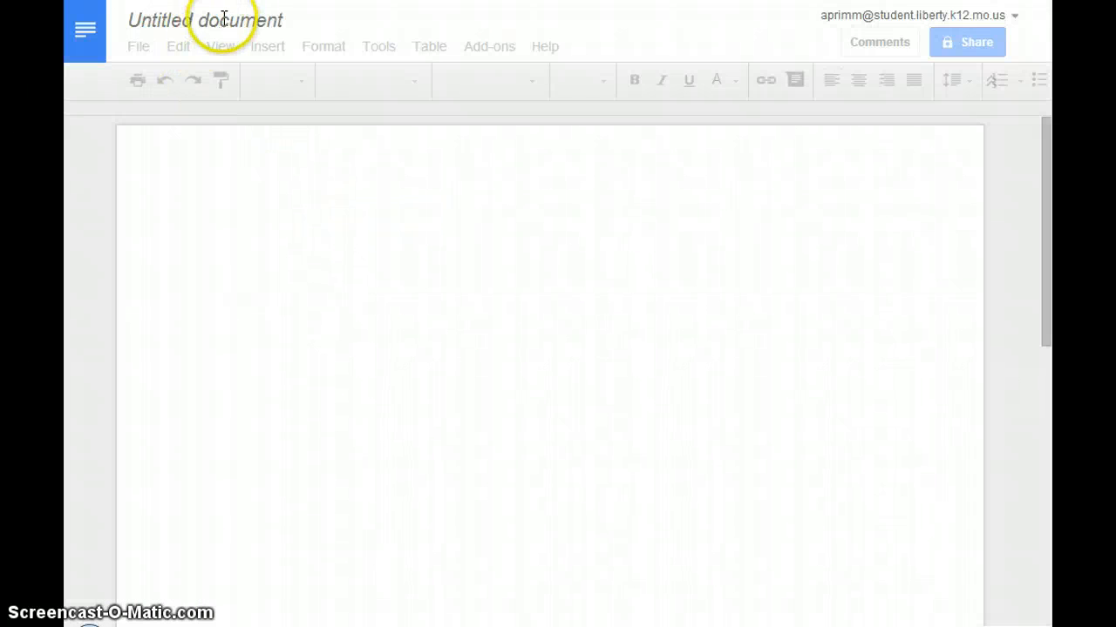
- Rename the new document as ecology and enter the text "testing" in its body
{"action": "left_click", "coordinate": [223, 25]}
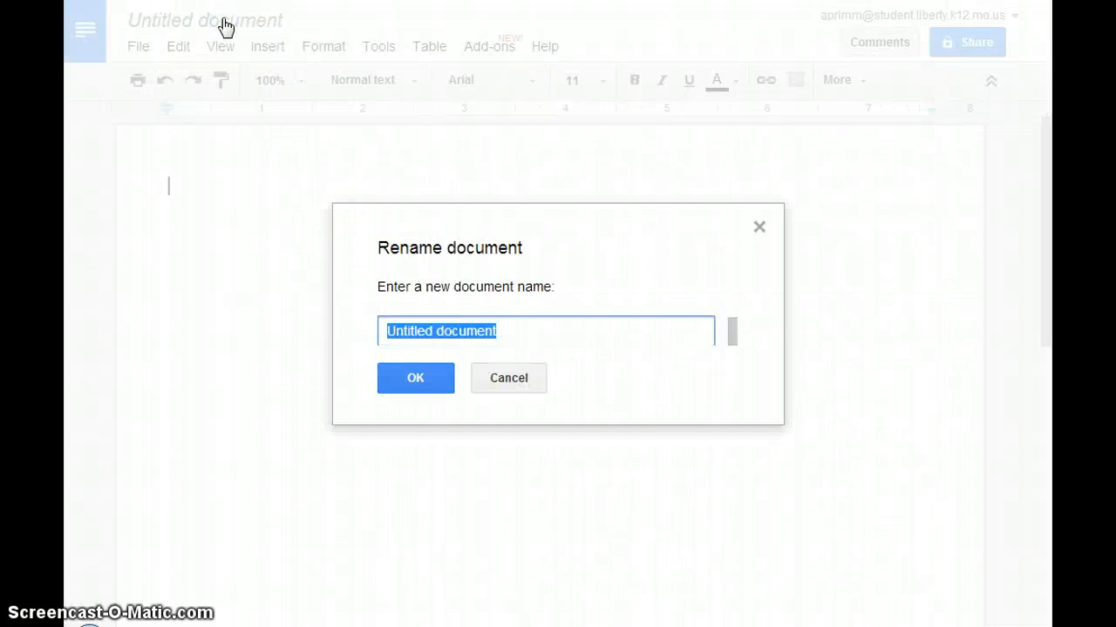
{"action": "type", "text": "ecolog"}
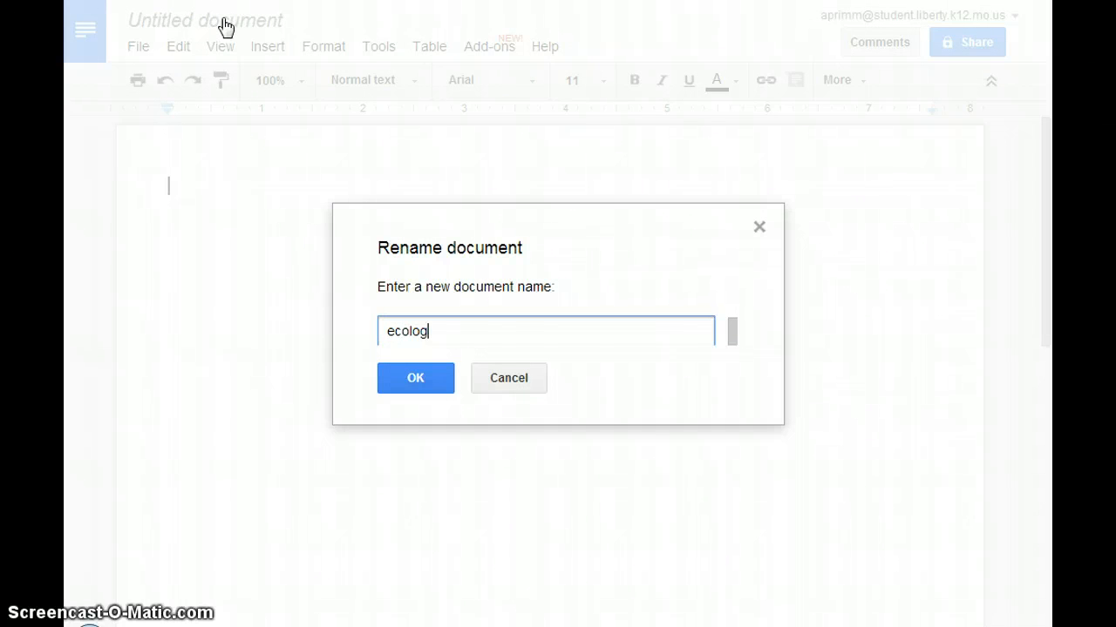
{"action": "type", "text": "y"}
{"action": "left_click", "coordinate": [392, 377]}
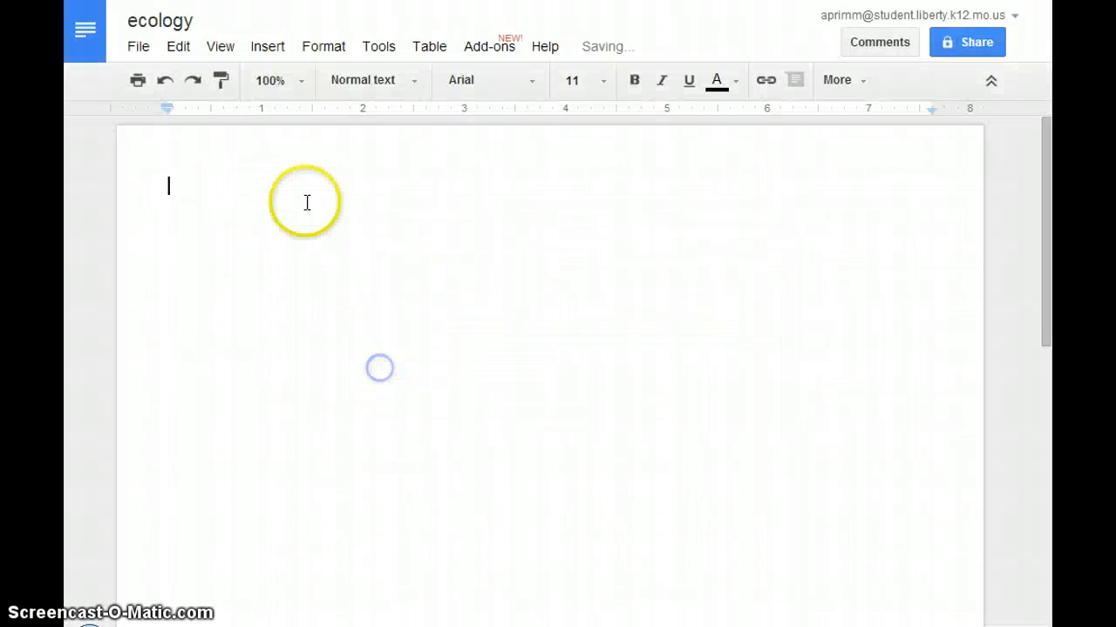
{"action": "type", "text": "testing"}
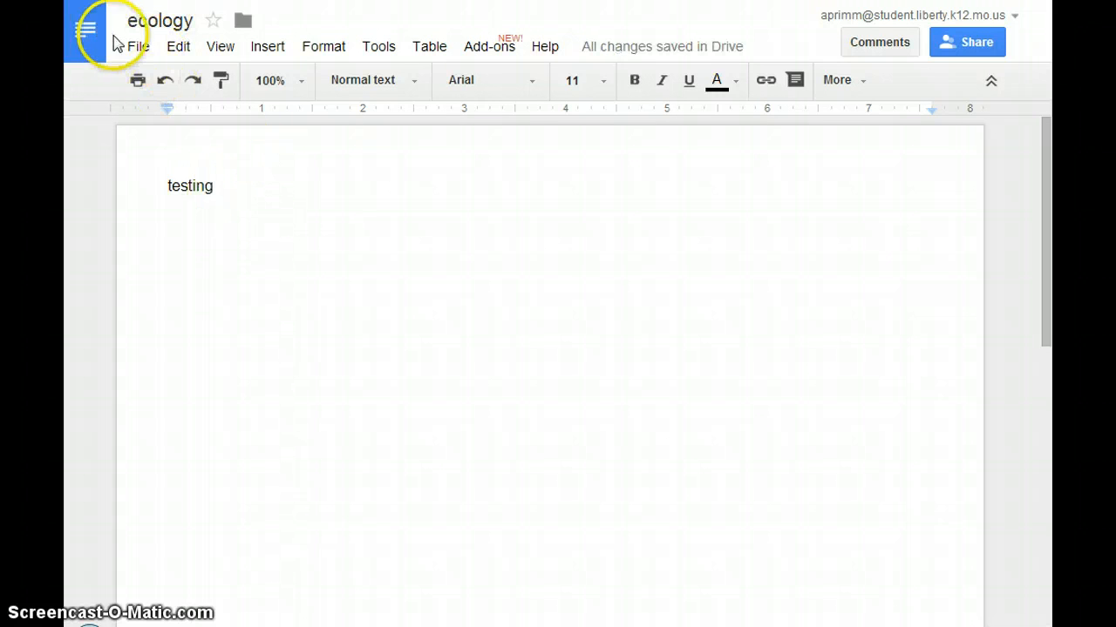
- Change the ecology document's sharing visibility to Anyone with the link, with view access, and save it
{"action": "left_click", "coordinate": [950, 47]}
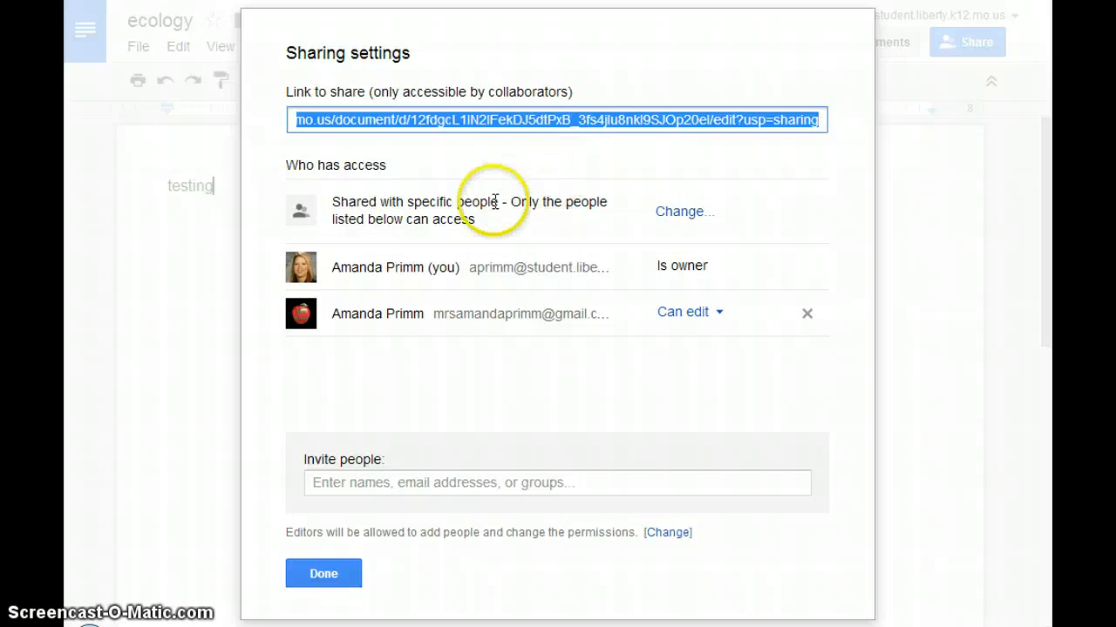
{"action": "left_click", "coordinate": [683, 213]}
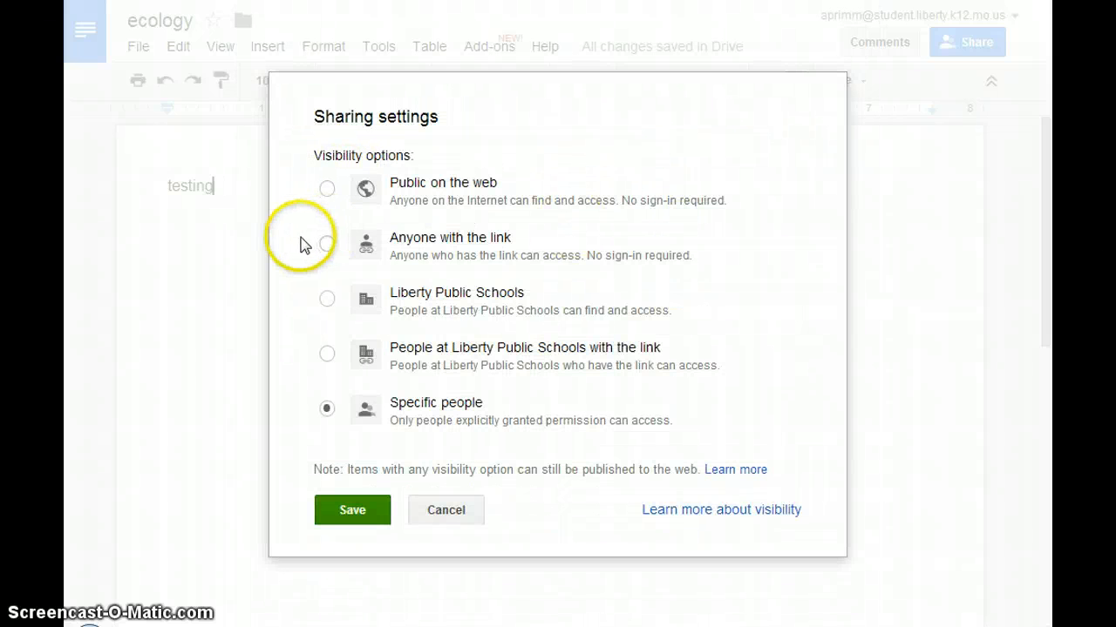
{"action": "left_click", "coordinate": [327, 244]}
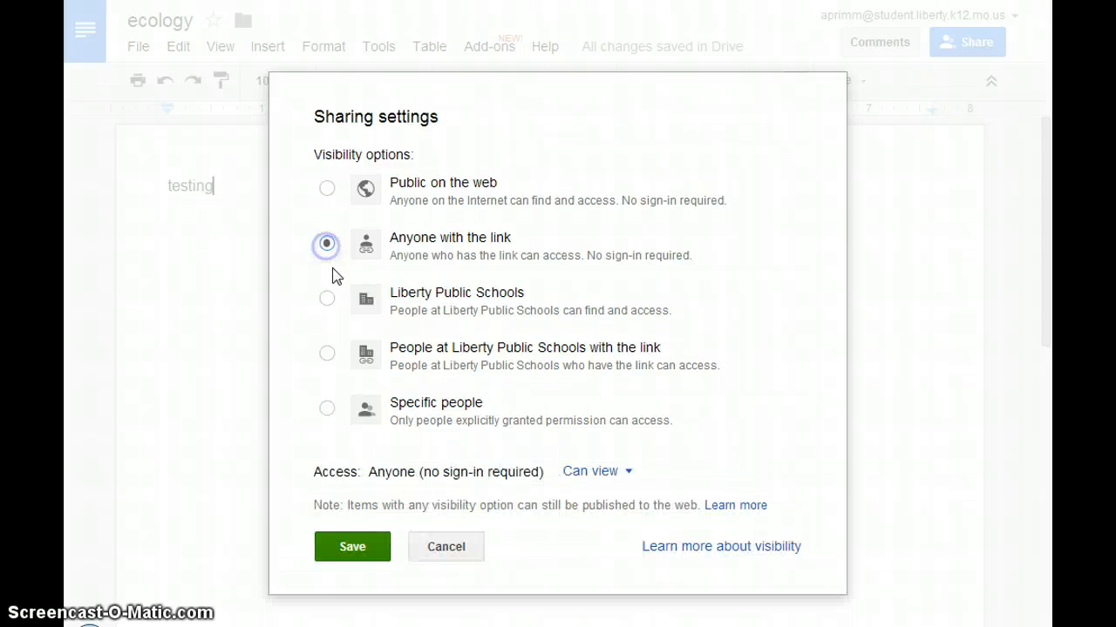
{"action": "left_click", "coordinate": [344, 558]}
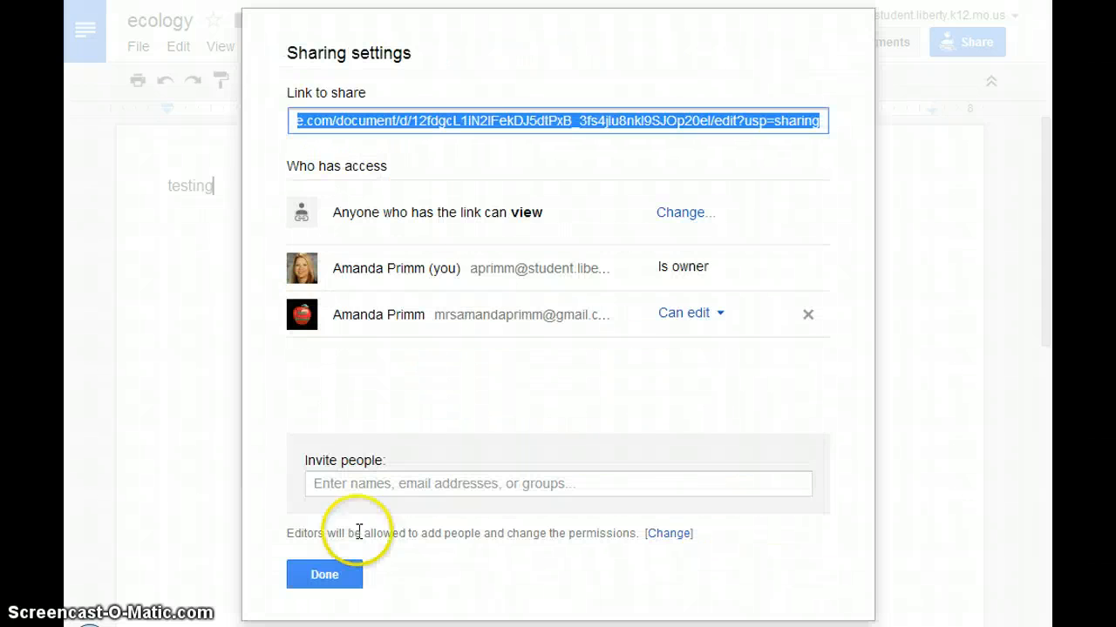
- Copy the ecology document's sharing link, return to the Ecology Turn In Box form editor and open the live form
{"action": "right_click", "coordinate": [531, 120]}
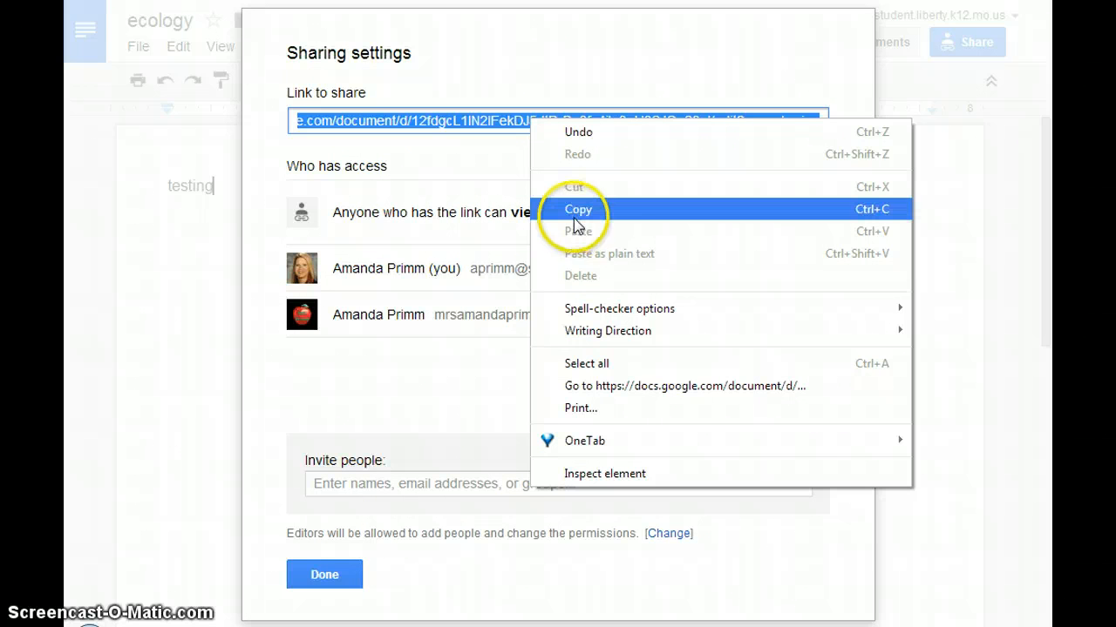
{"action": "left_click", "coordinate": [577, 210]}
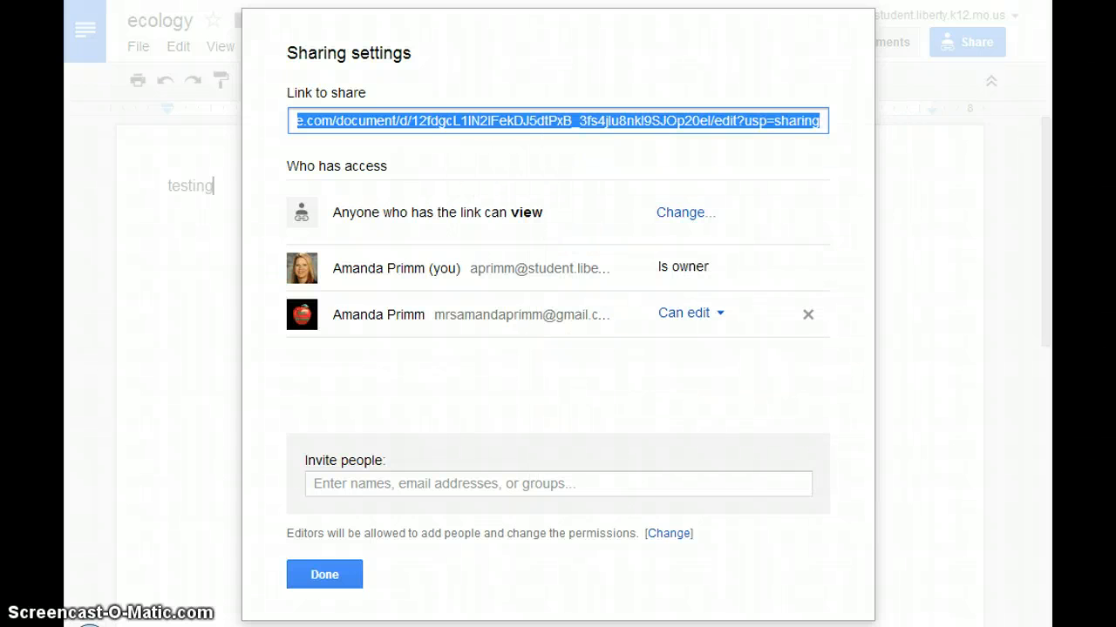
{"action": "key", "text": "ctrl+shift+Tab"}
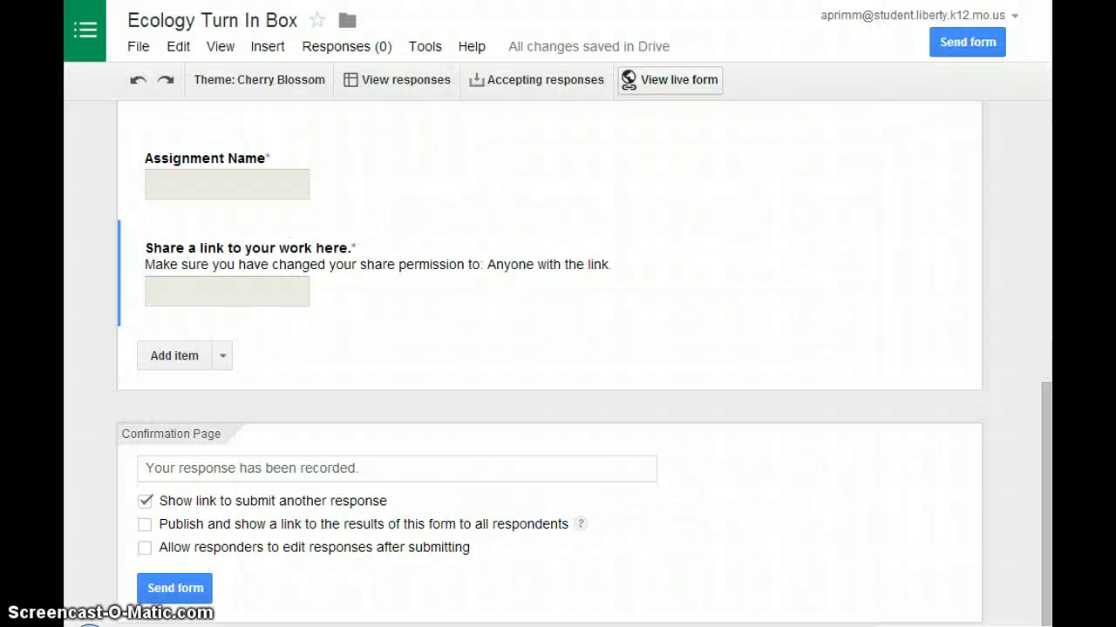
{"action": "left_click", "coordinate": [662, 78]}
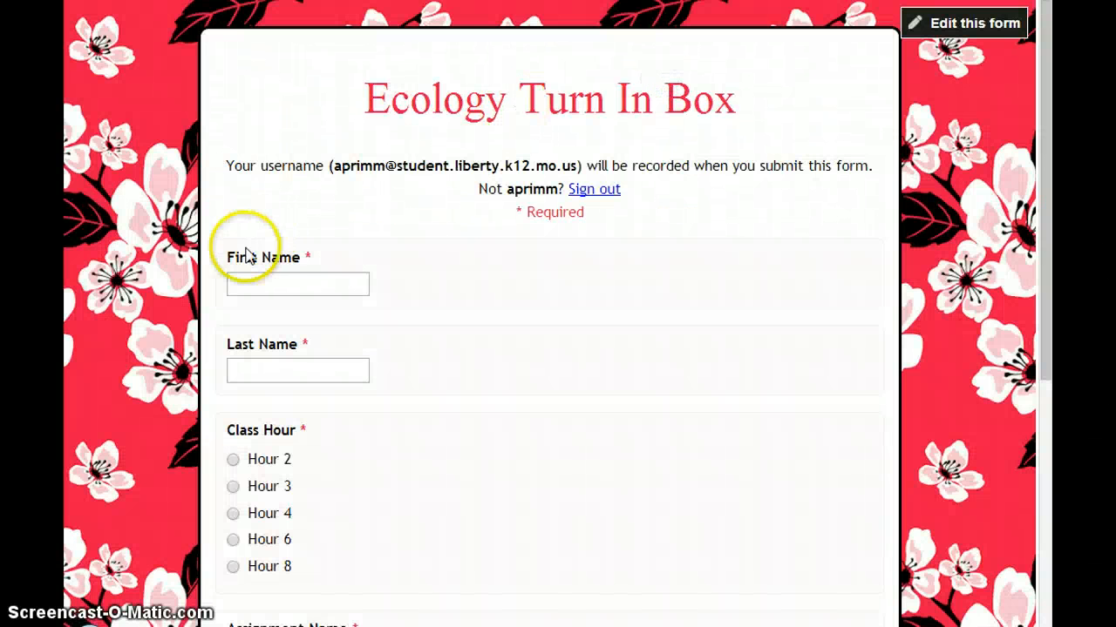
- Fill in the student's first and last name, choose Hour 2 as class hour and enter Ecology as the assignment name
{"action": "left_click", "coordinate": [244, 284]}
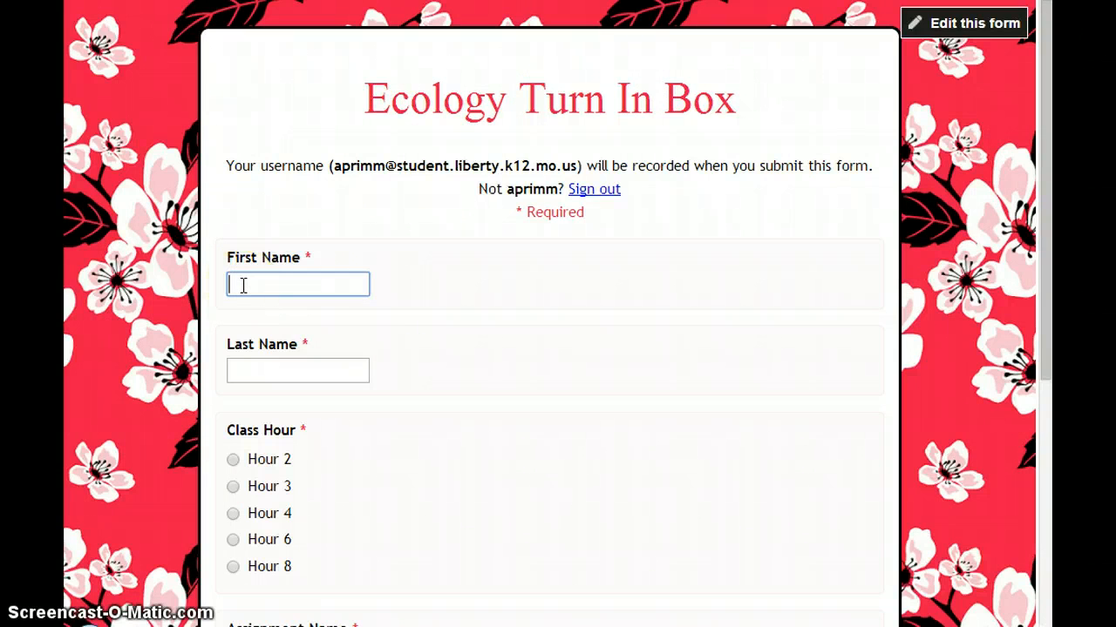
{"action": "type", "text": "Bubba"}
{"action": "key", "text": "Tab"}
{"action": "type", "text": "Smith"}
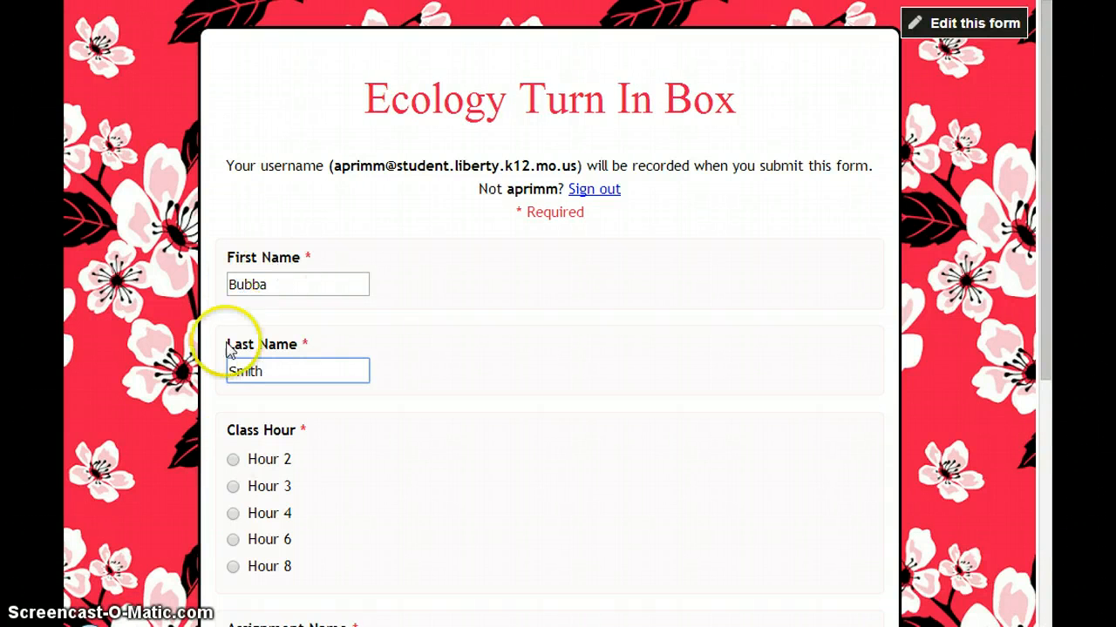
{"action": "left_click", "coordinate": [234, 461]}
{"action": "scroll", "coordinate": [233, 466], "scroll_direction": "down", "scroll_amount": 3}
{"action": "left_click", "coordinate": [249, 462]}
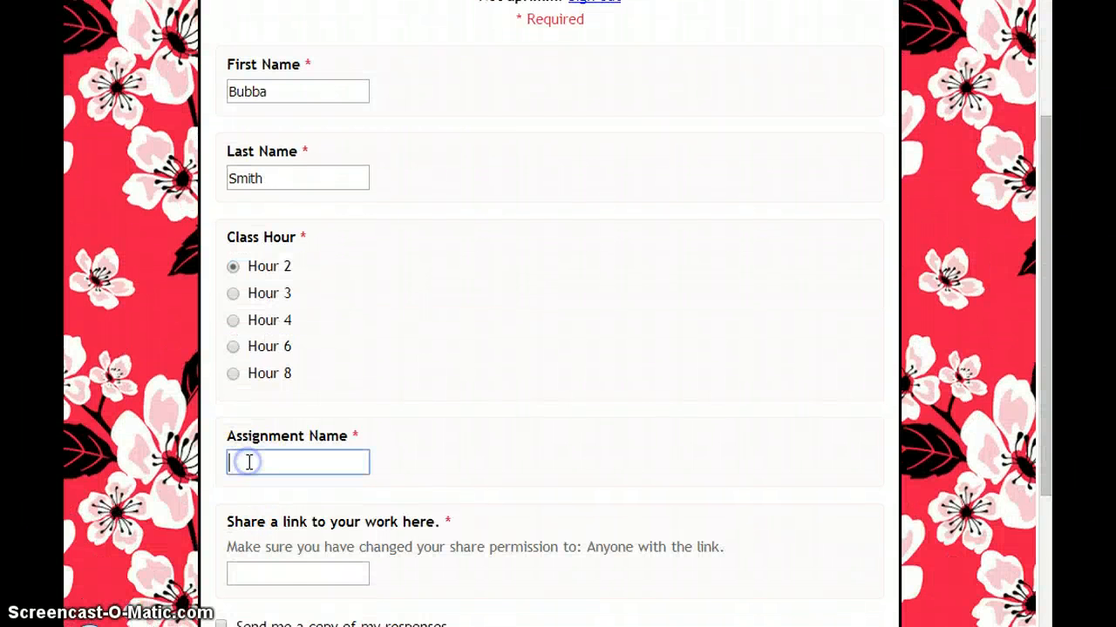
{"action": "type", "text": "Ecology"}
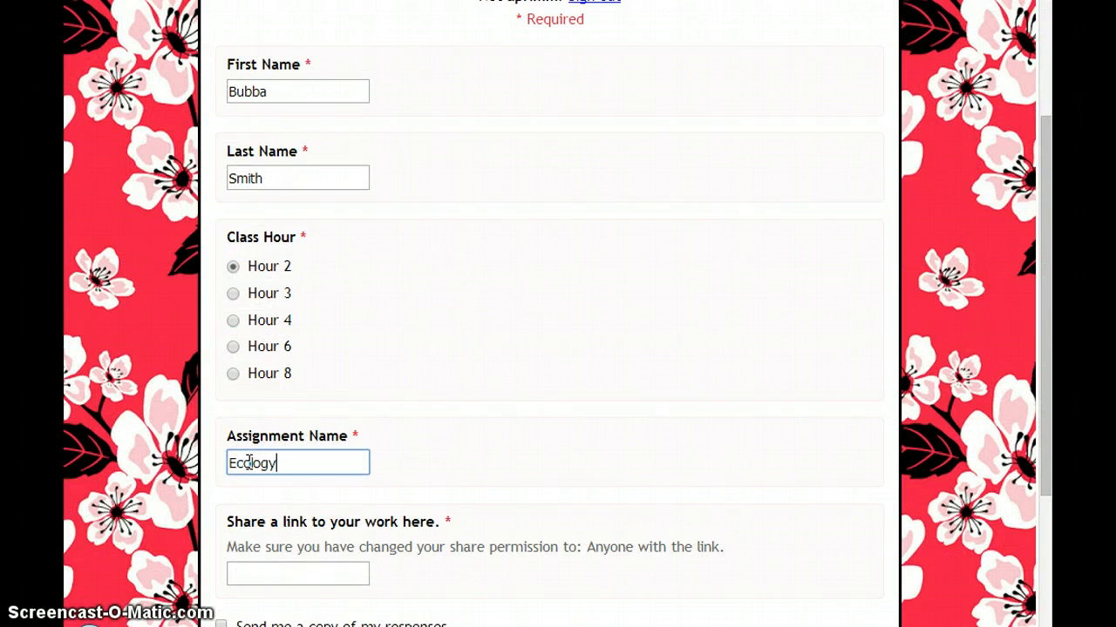
- Paste the copied document link as the answer for sharing a link to the work and submit the form
{"action": "left_click", "coordinate": [307, 572]}
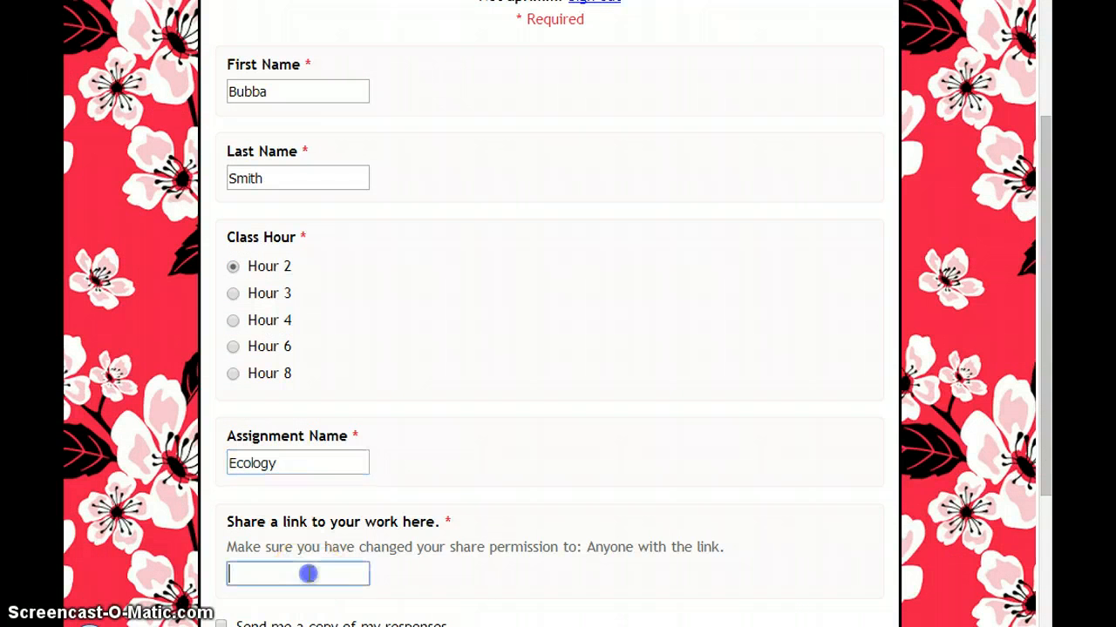
{"action": "right_click", "coordinate": [307, 572]}
{"action": "left_click", "coordinate": [364, 361]}
{"action": "scroll", "coordinate": [368, 376], "scroll_direction": "down", "scroll_amount": 3}
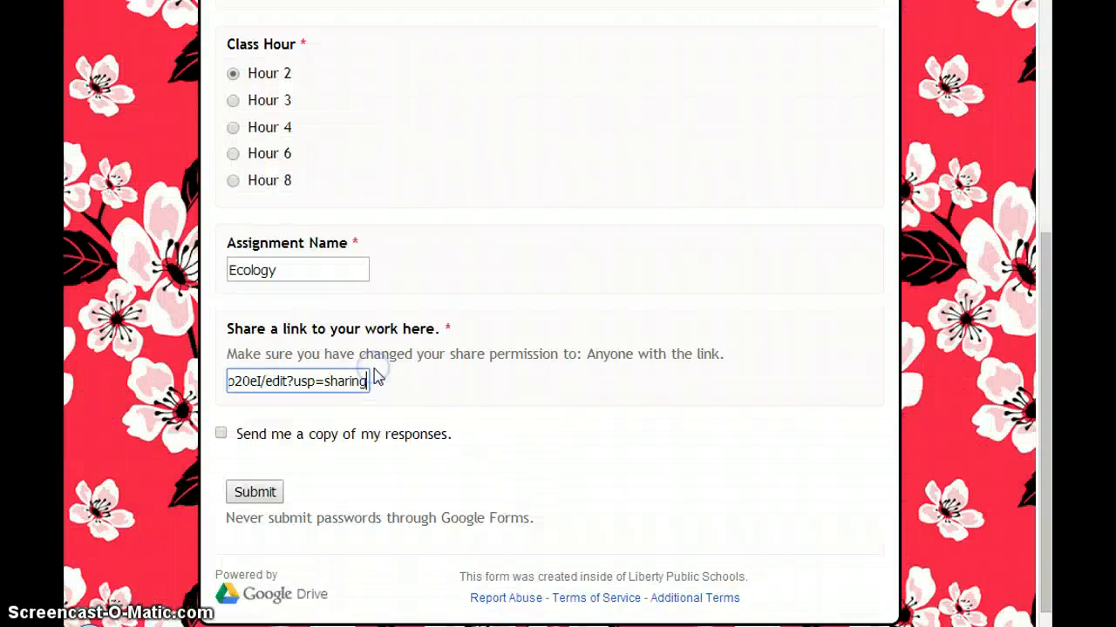
{"action": "left_click", "coordinate": [252, 469]}
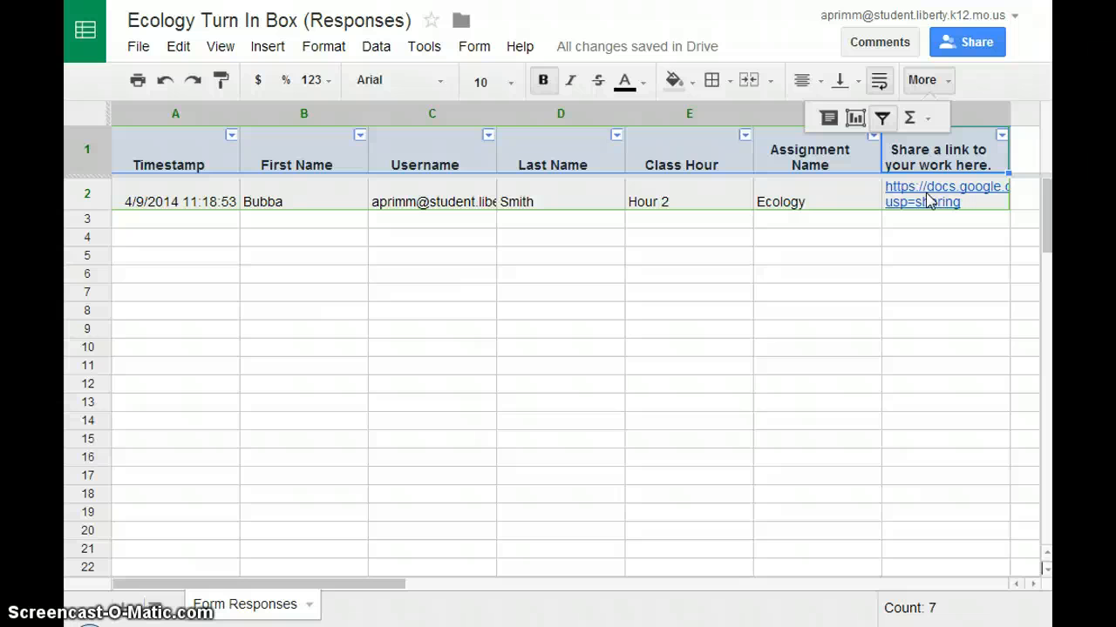
{"action": "left_click", "coordinate": [137, 80]}
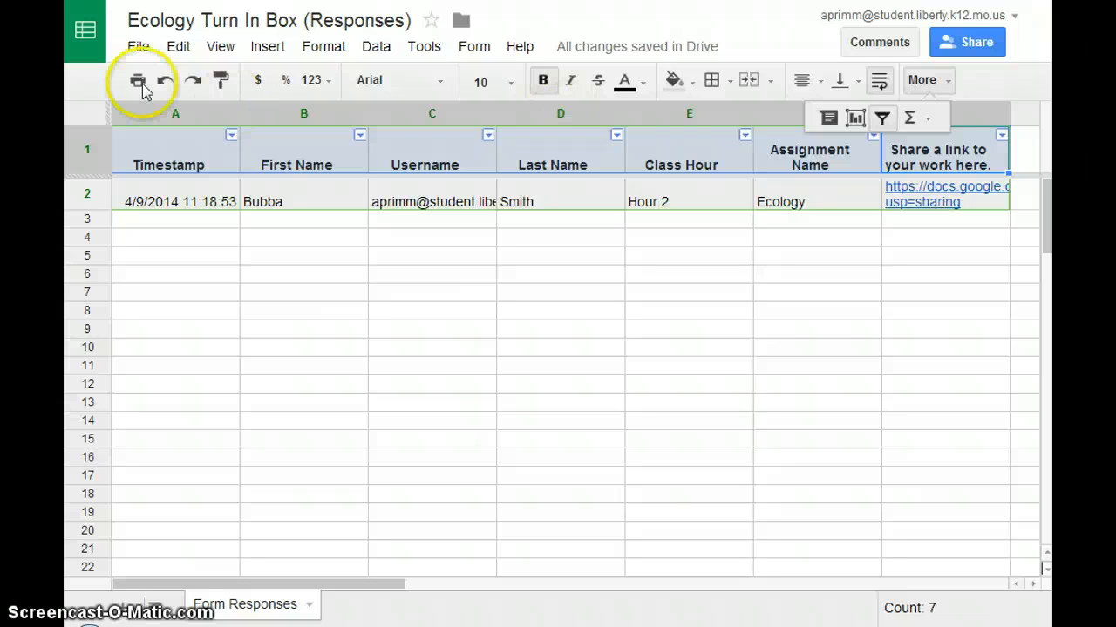